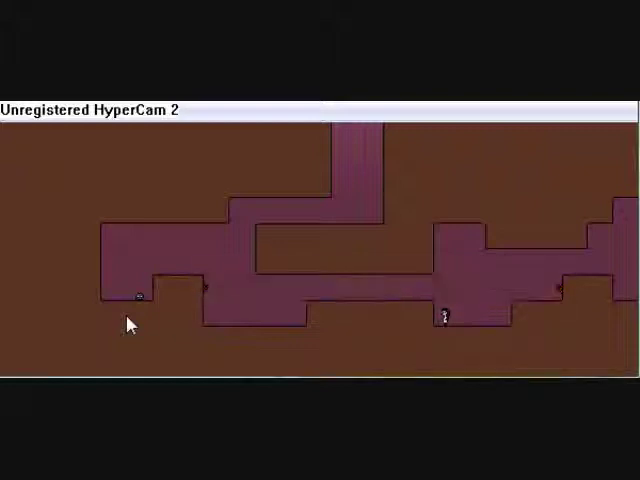
key(Left)
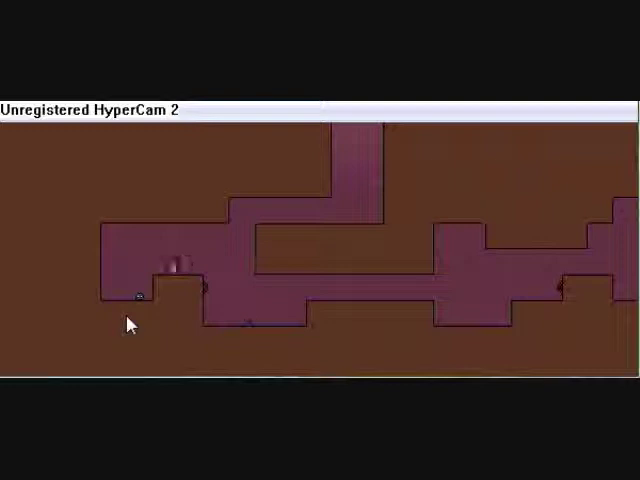
key(Up)
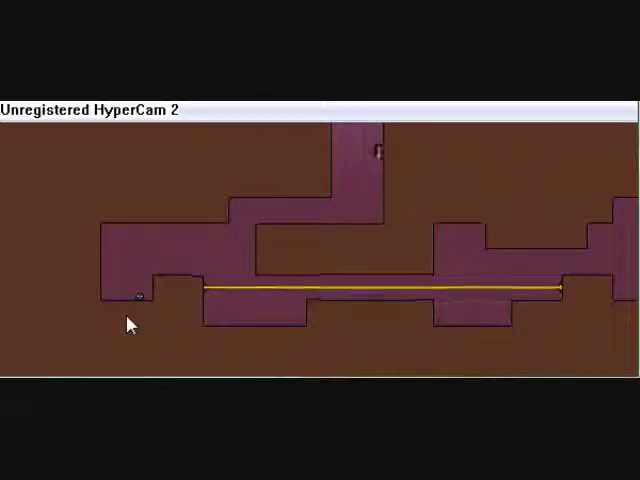
key(Up)
key(Left)
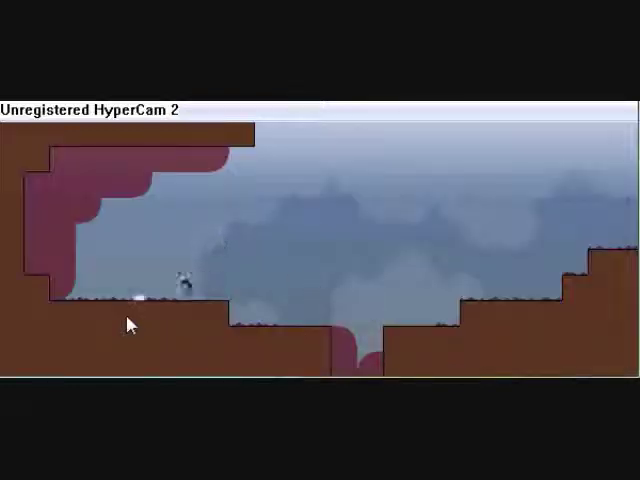
key(Right)
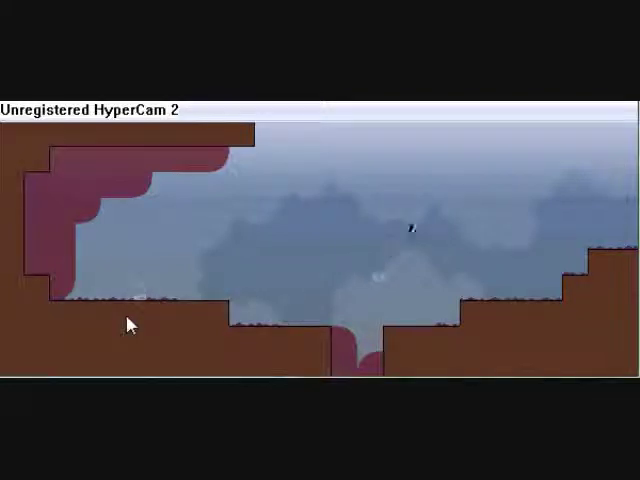
key(Left)
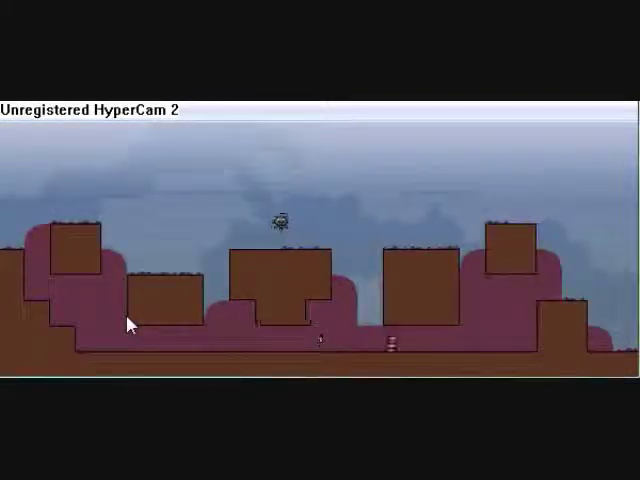
key(Up)
key(Left)
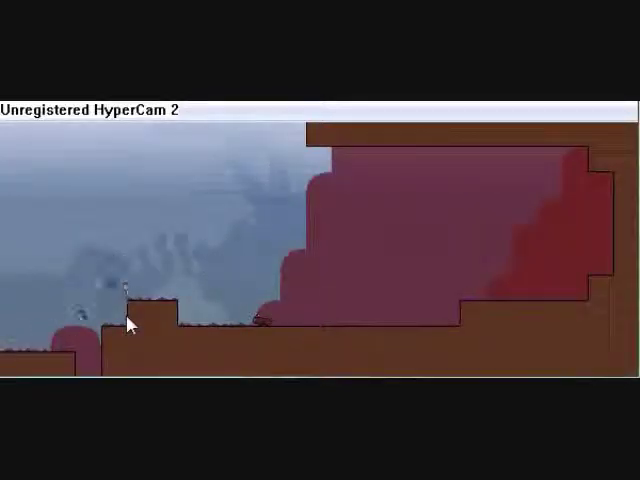
key(Left)
key(Right)
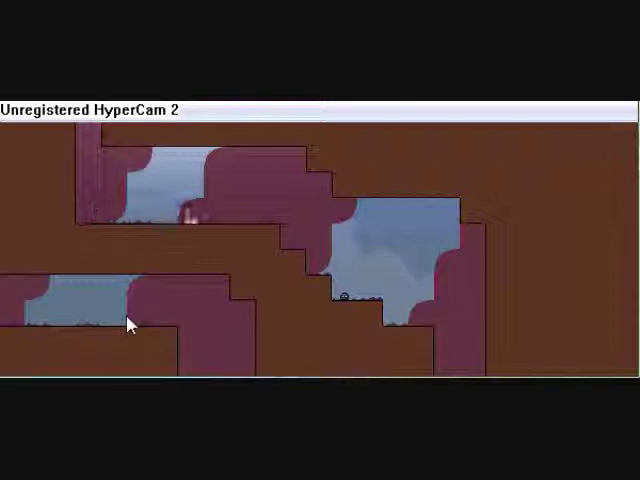
key(Right)
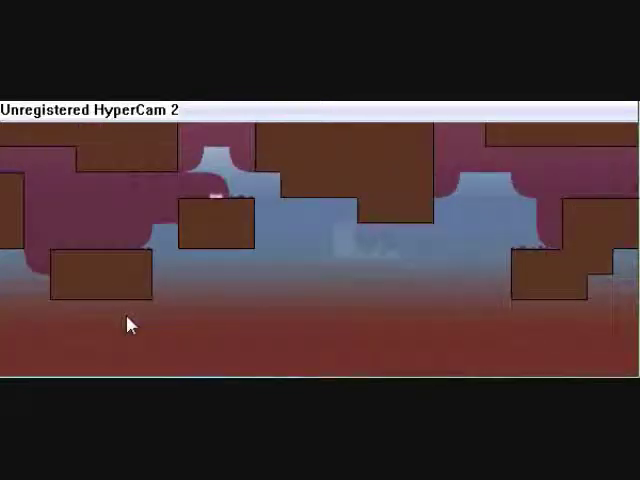
key(Right)
key(Right)
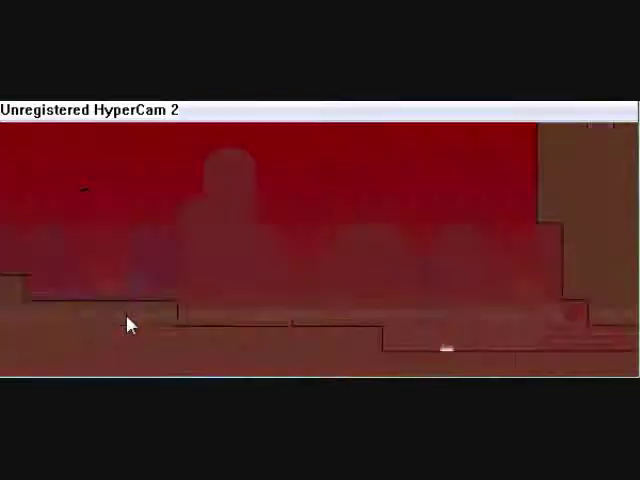
key(Right)
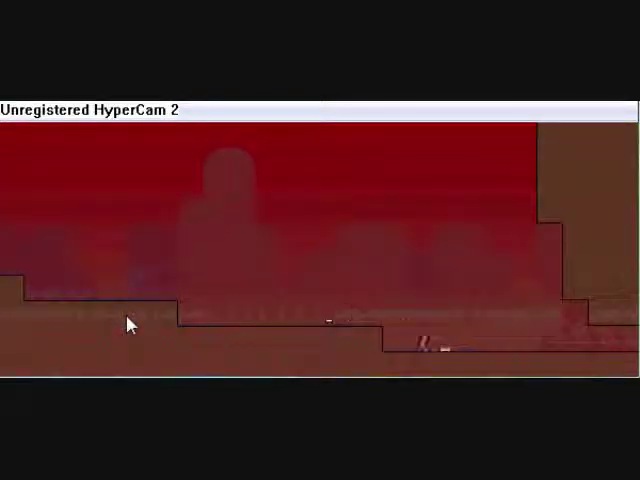
key(Right)
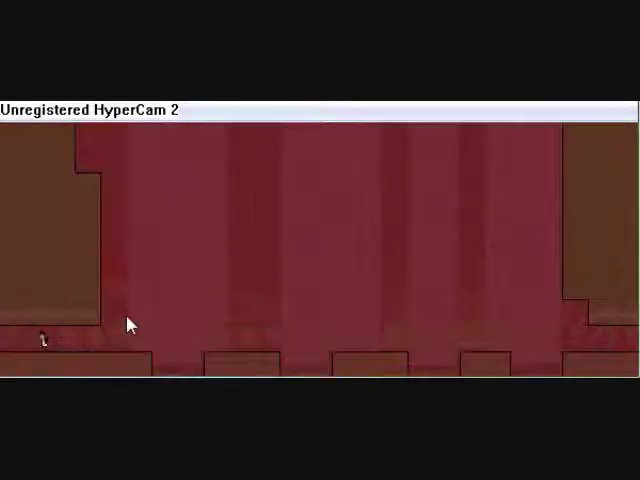
key(Right)
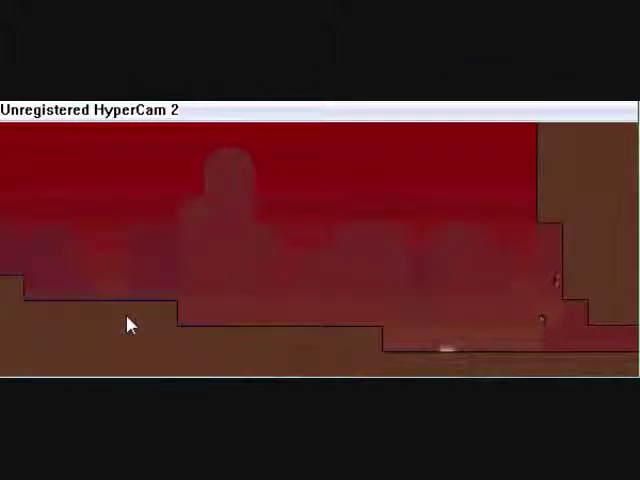
key(Up)
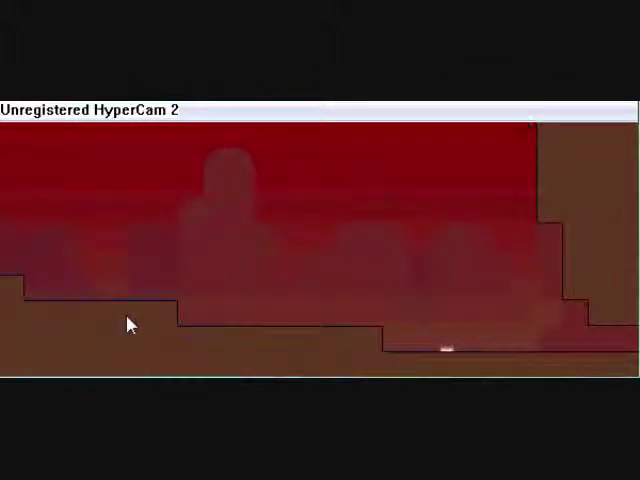
key(Right)
key(Right)
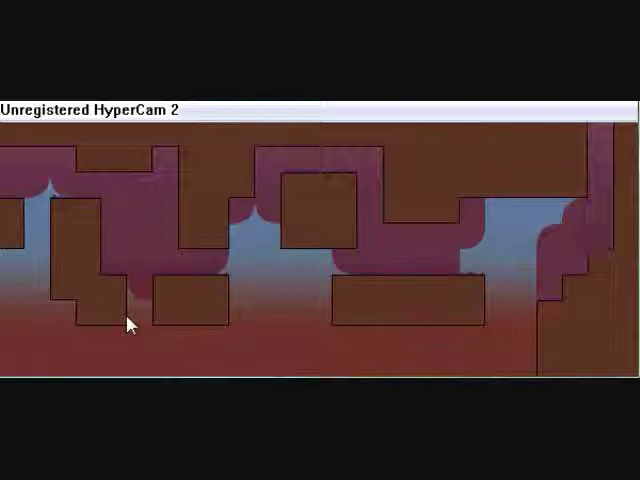
key(Right)
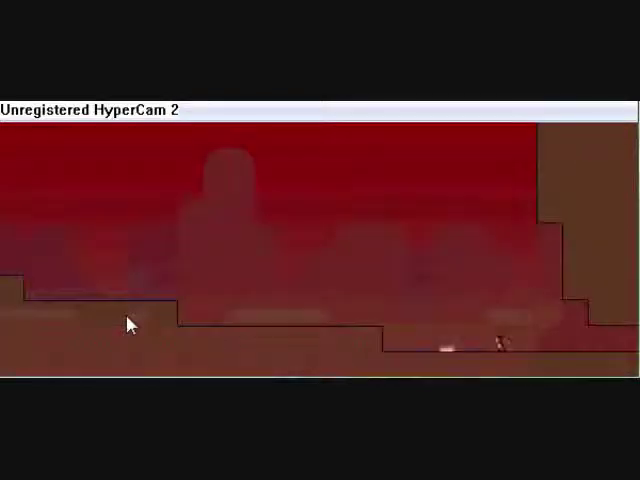
key(Right)
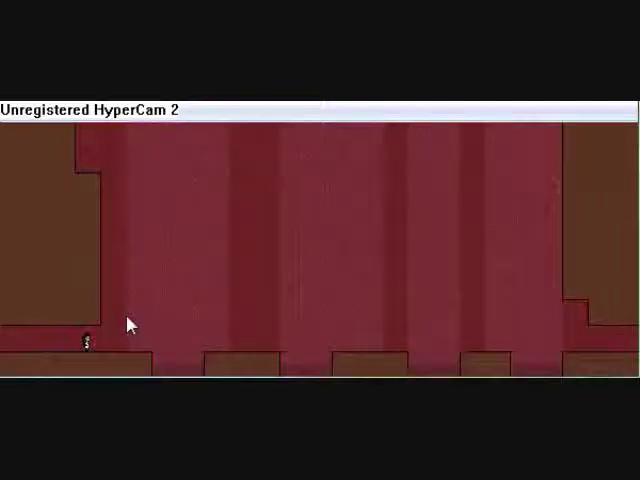
key(Up)
key(Right)
key(Right)
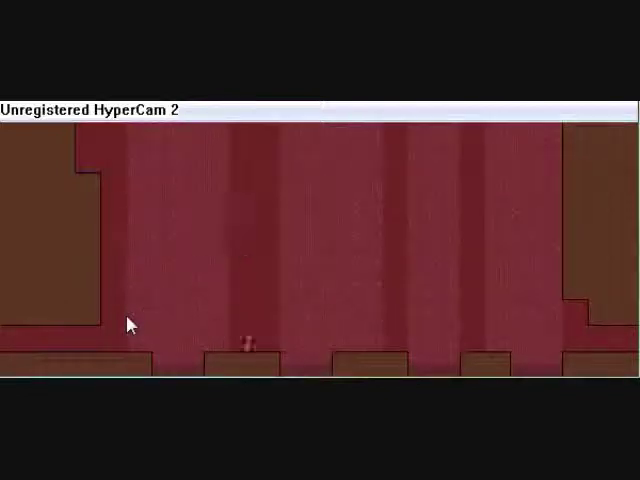
key(Right)
key(Up)
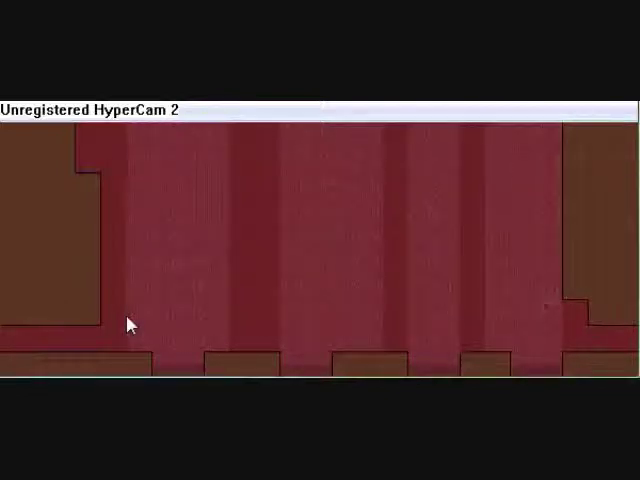
key(Right)
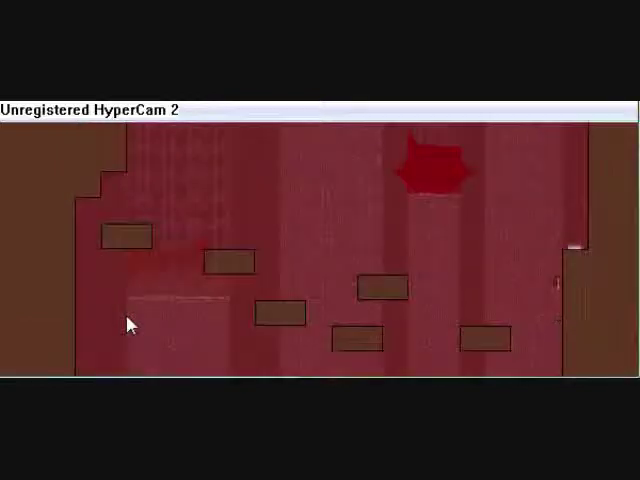
key(Up)
key(Up)
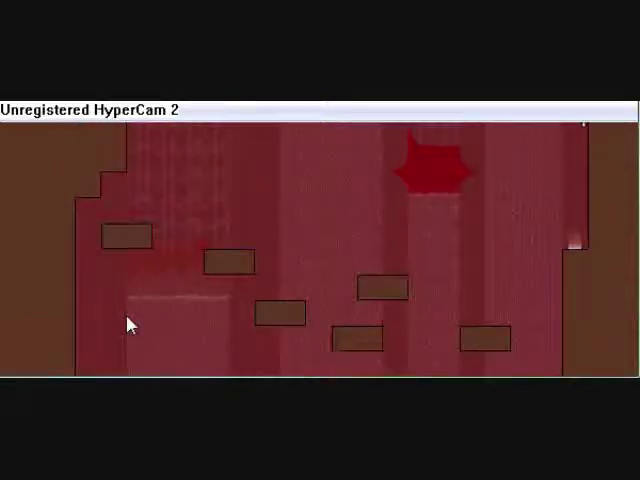
key(Up)
key(Up)
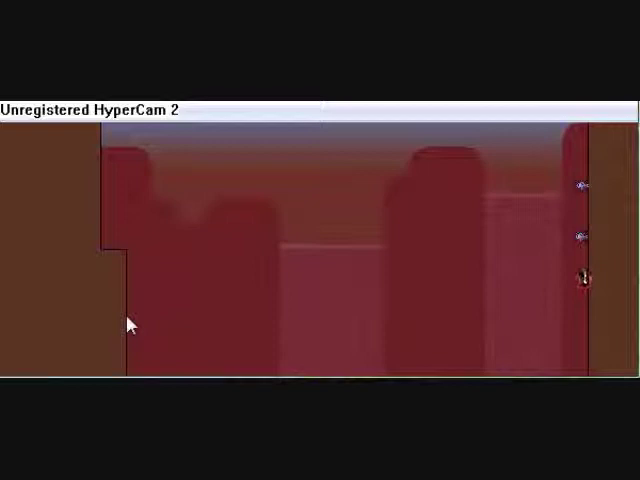
key(Up)
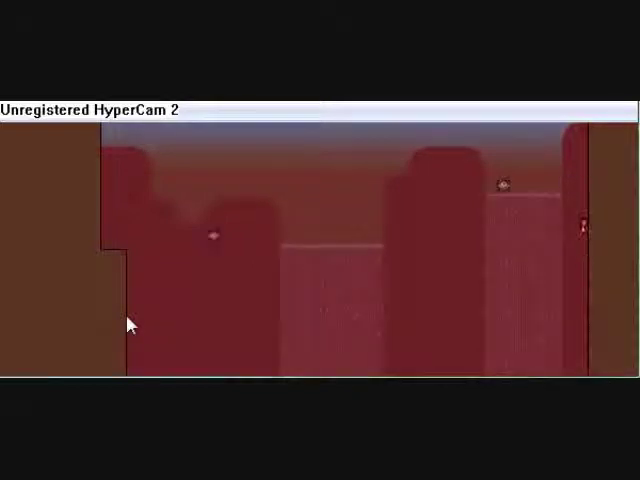
key(Up)
key(Up)
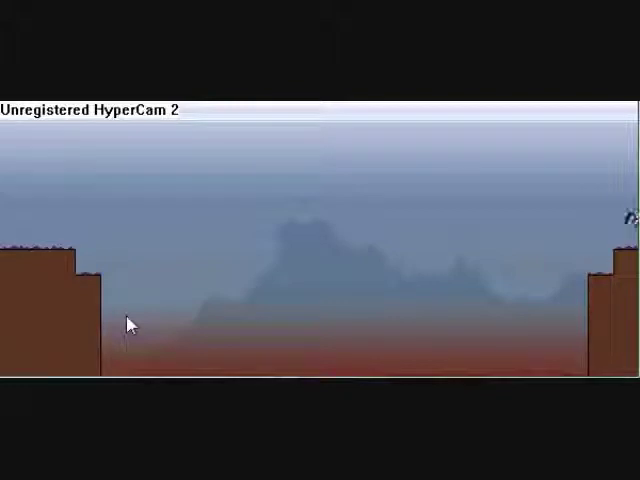
key(Right)
key(shift)
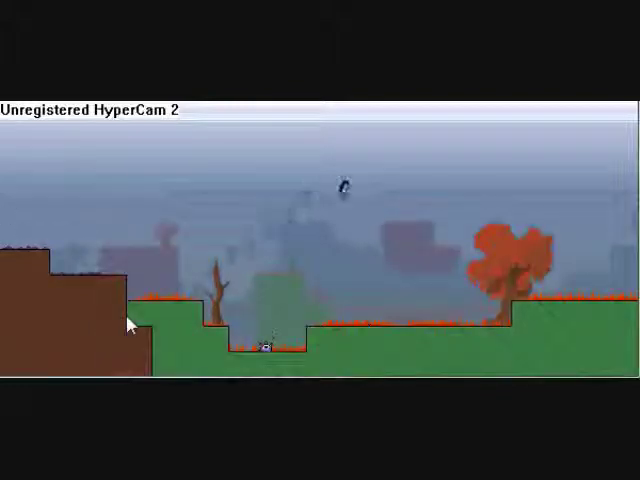
key(Right)
key(Right)
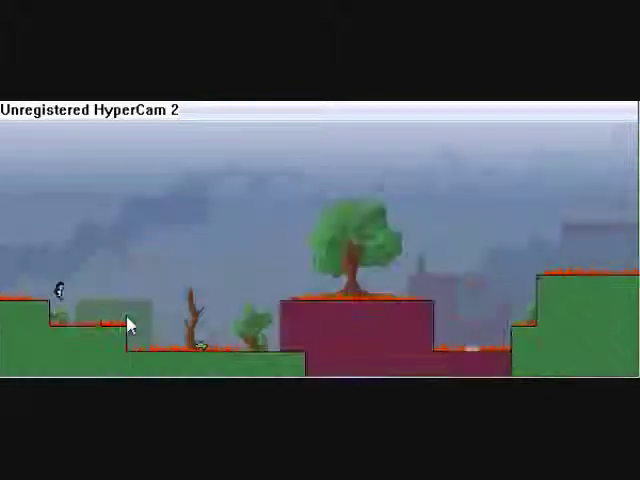
key(shift)
key(Right)
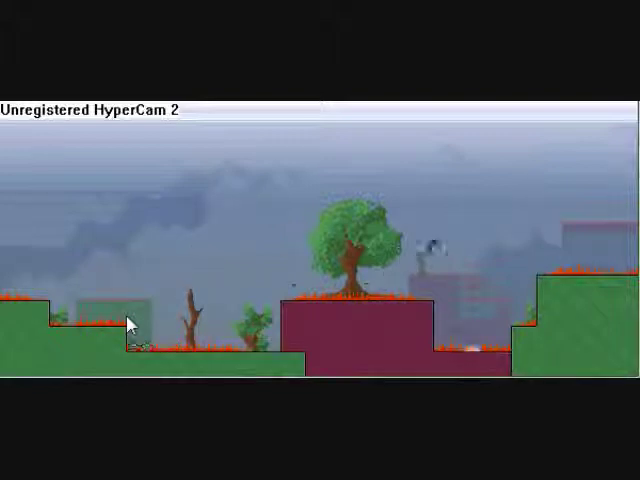
key(shift)
key(Right)
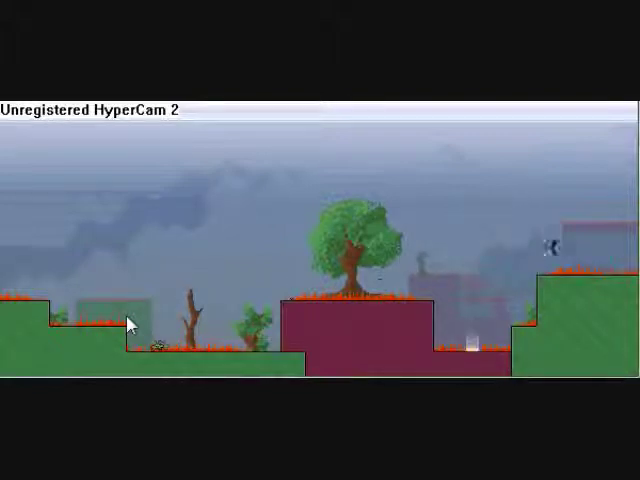
key(Right)
key(shift)
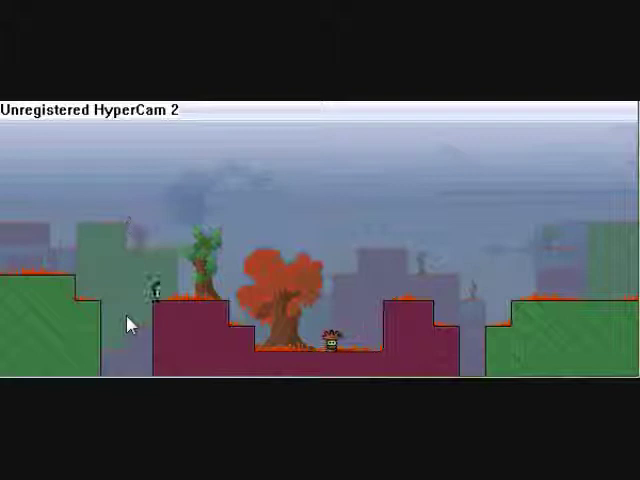
key(shift)
key(Right)
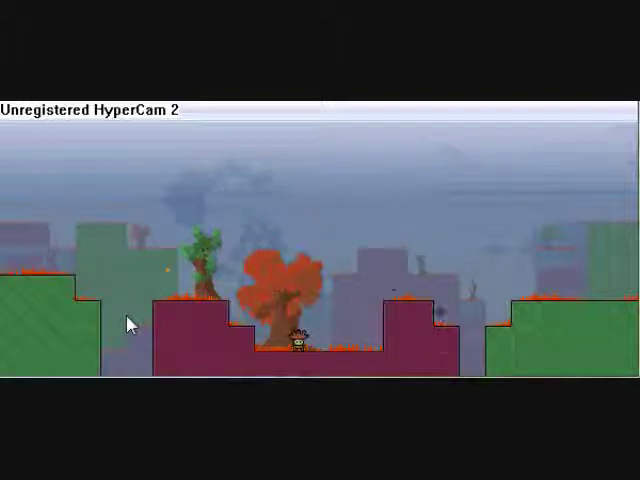
key(Right)
key(shift)
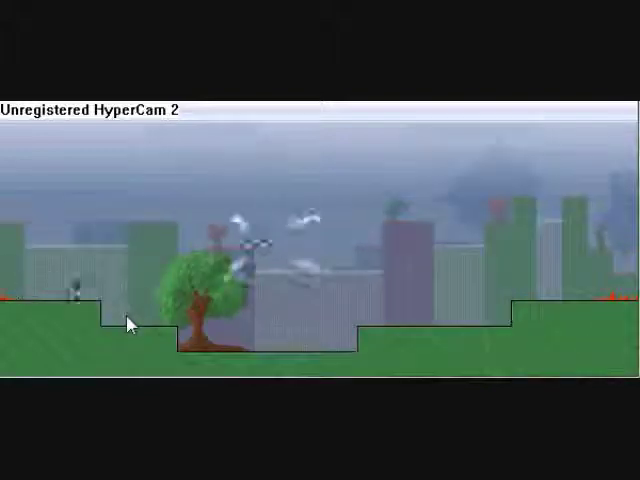
key(shift)
key(Left)
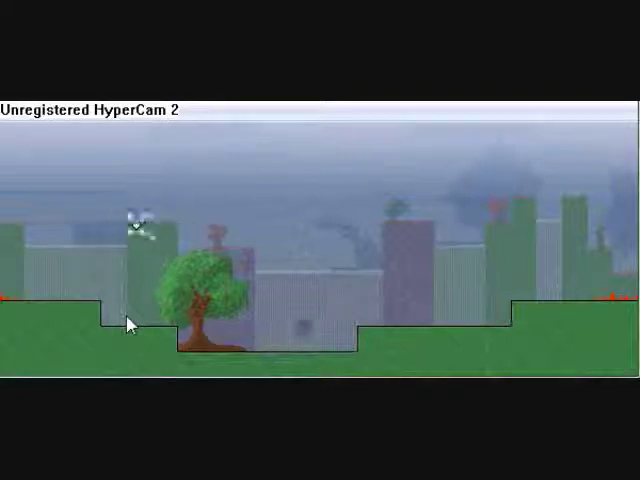
key(Right)
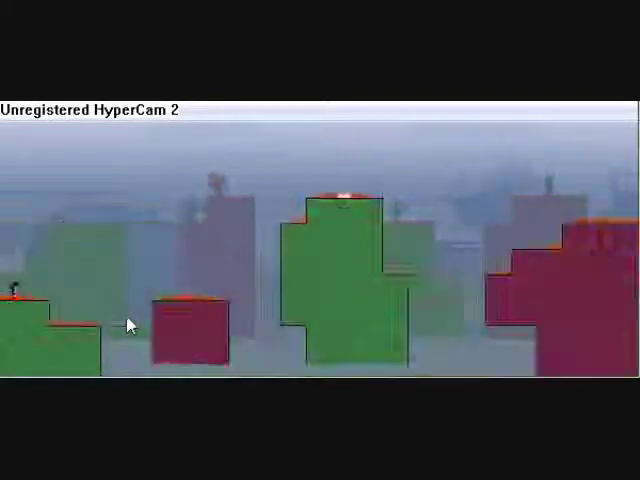
key(Right)
key(shift)
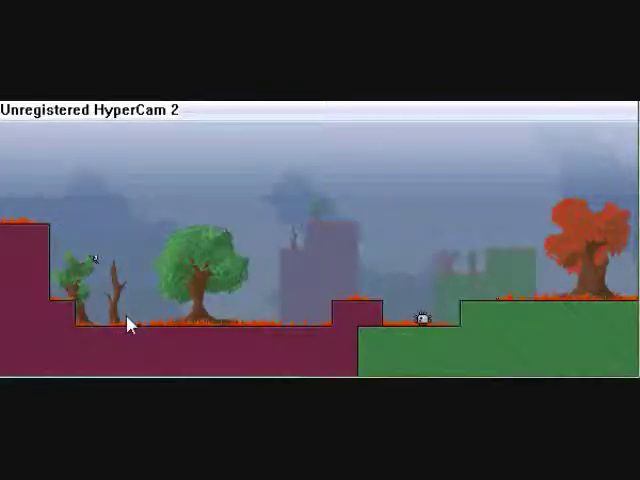
key(shift)
key(Left)
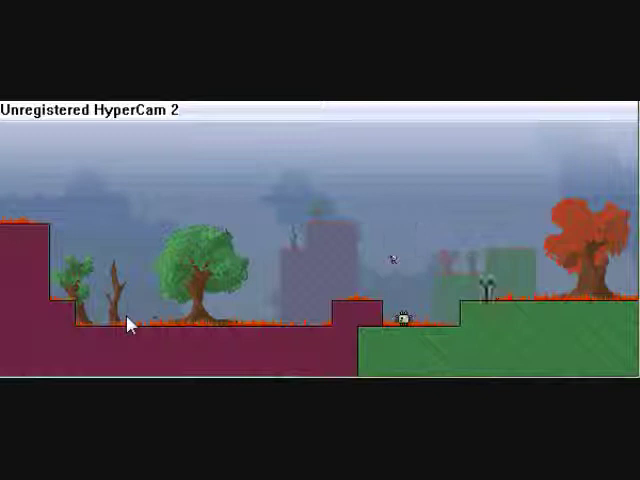
key(Right)
key(shift)
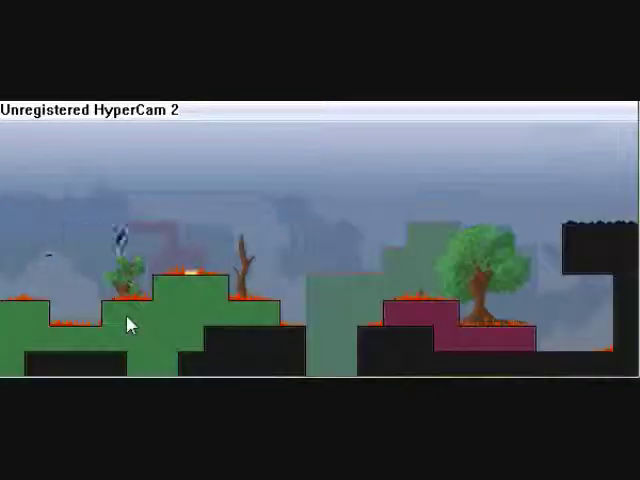
key(Left)
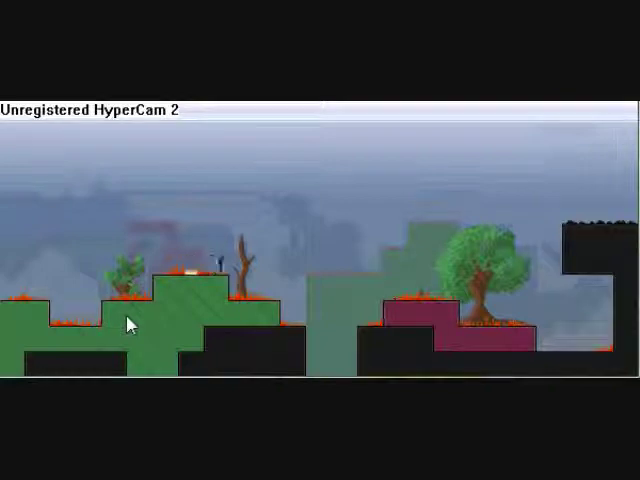
key(Right)
key(shift)
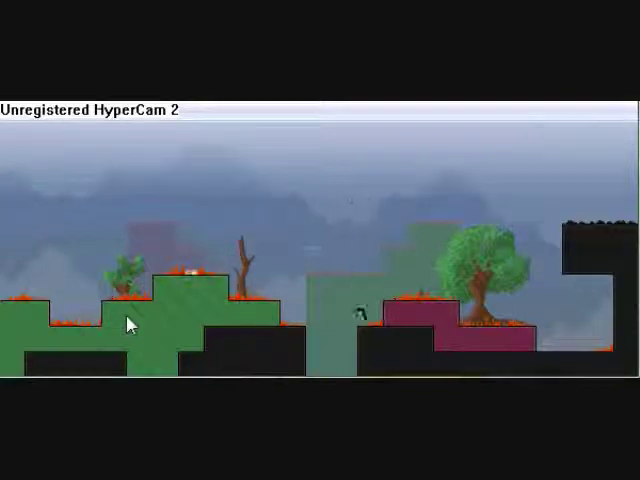
key(Right)
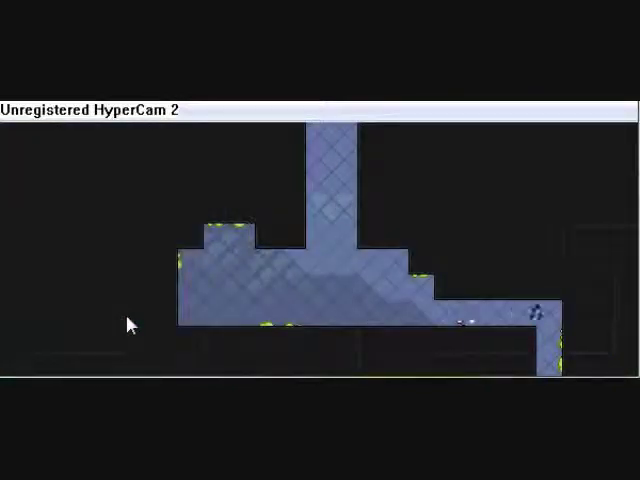
key(Right)
key(Left)
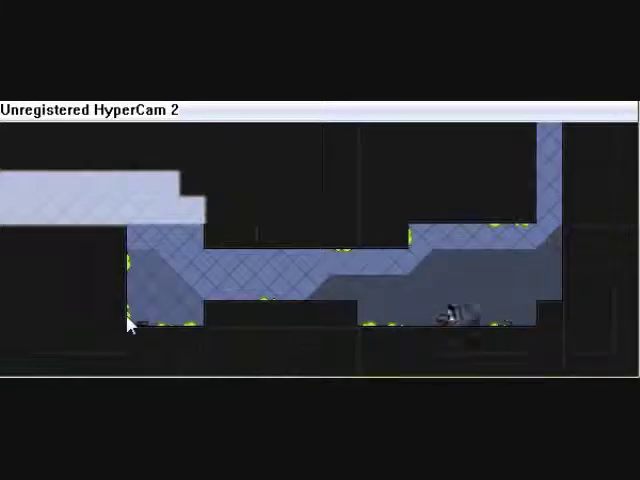
key(Left)
key(shift)
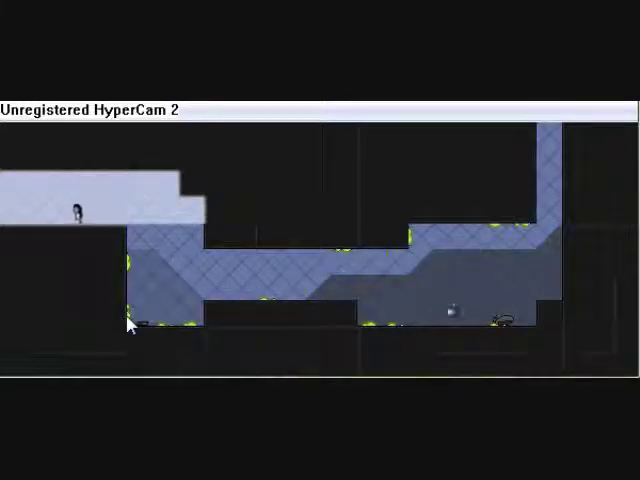
key(Left)
key(Left)
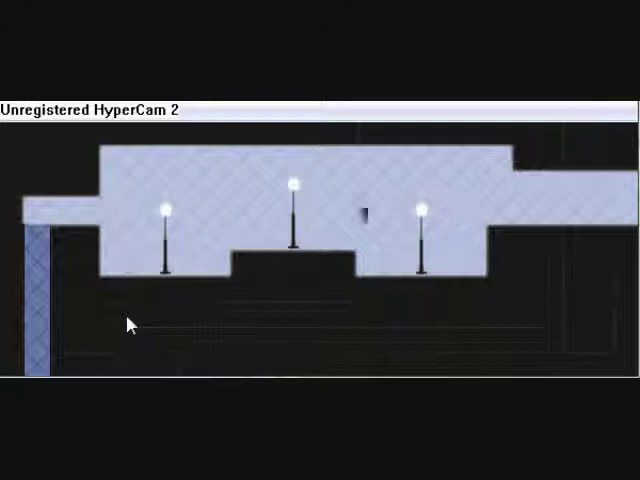
key(Left)
key(shift)
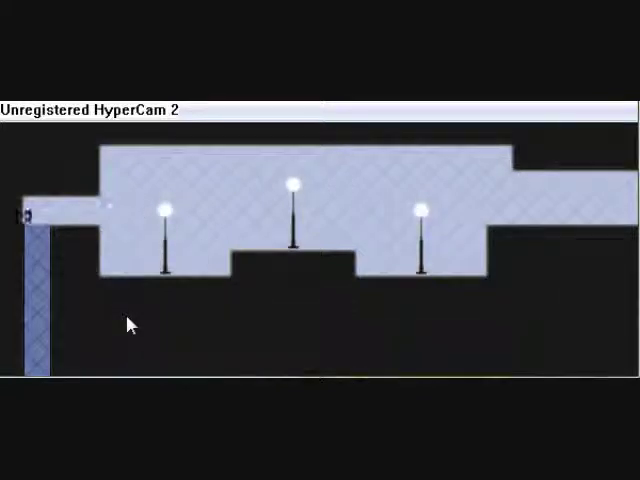
key(Left)
key(shift)
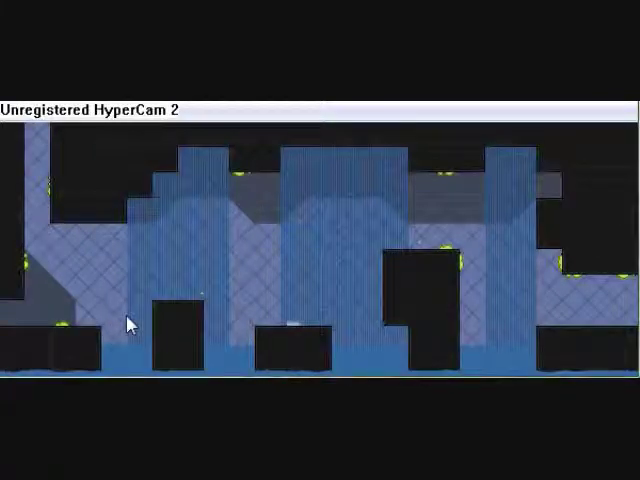
key(Right)
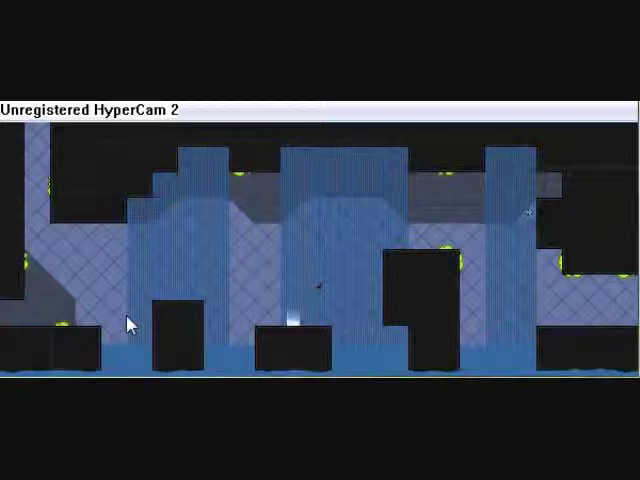
key(Right)
key(Right)
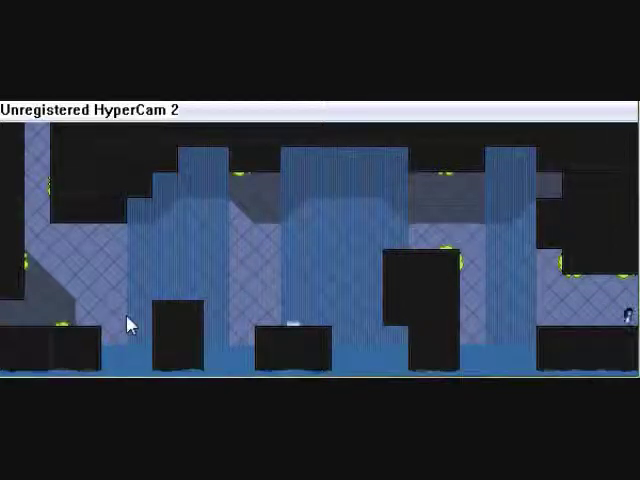
key(Right)
key(Right)
key(shift)
key(Right)
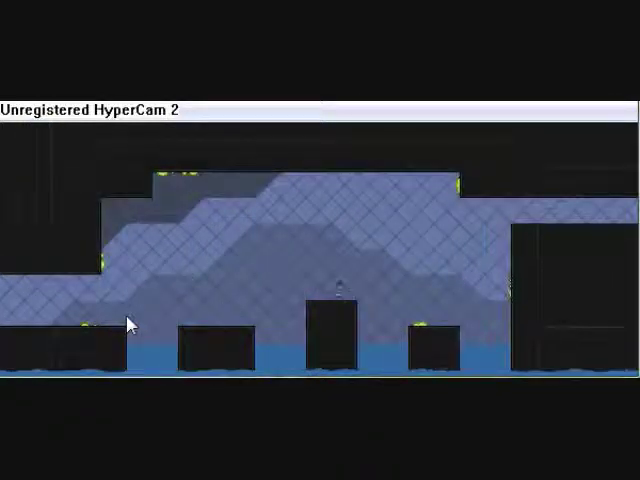
key(Right)
key(Right)
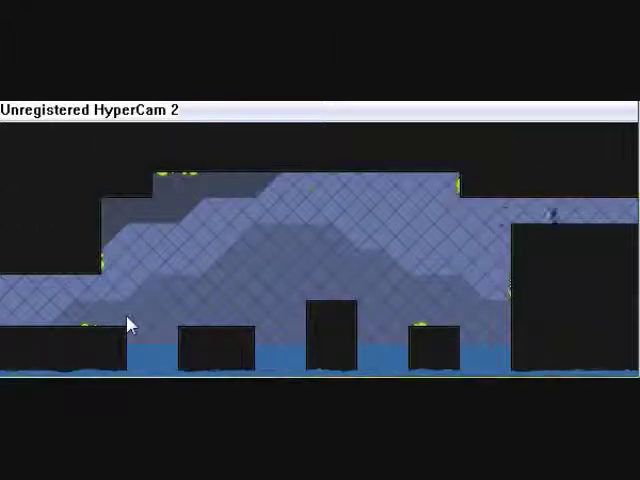
key(Right)
key(Right)
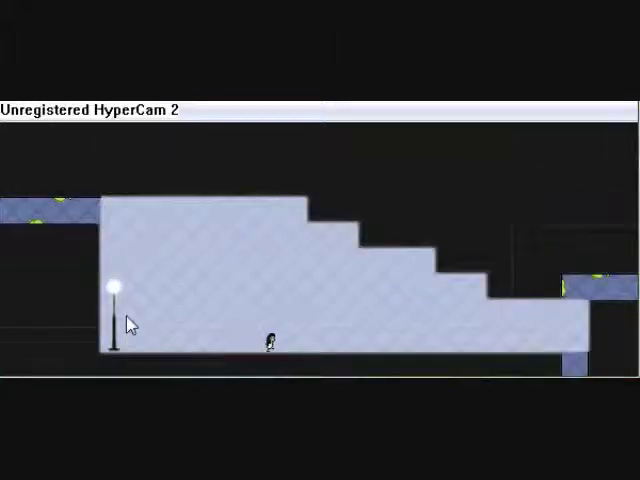
key(Right)
key(Right)
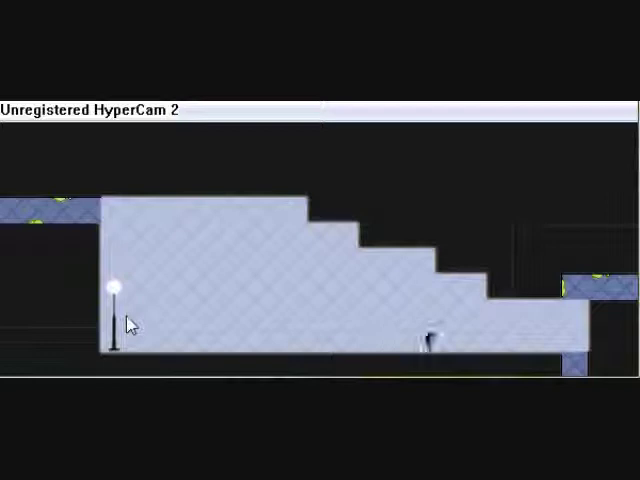
key(Right)
key(Right)
key(shift)
key(Right)
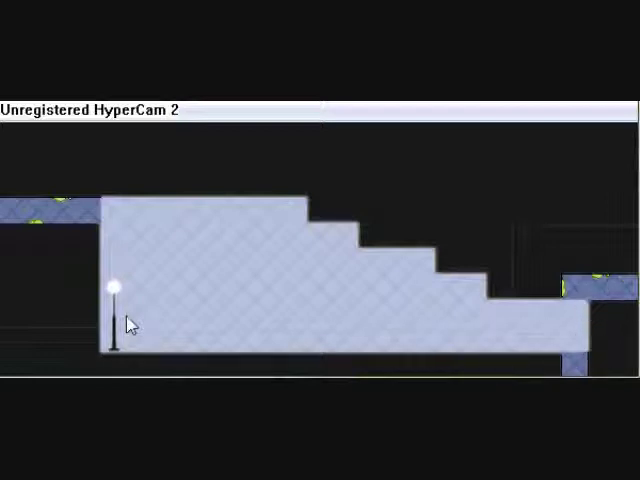
key(Right)
key(shift)
key(Left)
key(shift)
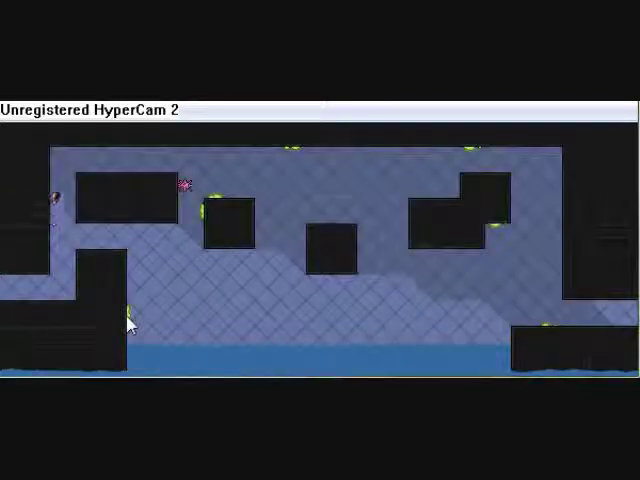
key(Up)
key(Right)
key(Right)
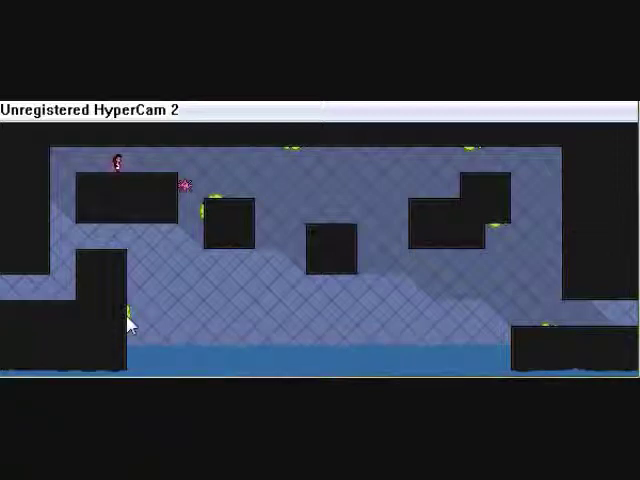
key(Right)
key(shift)
key(Right)
key(Right)
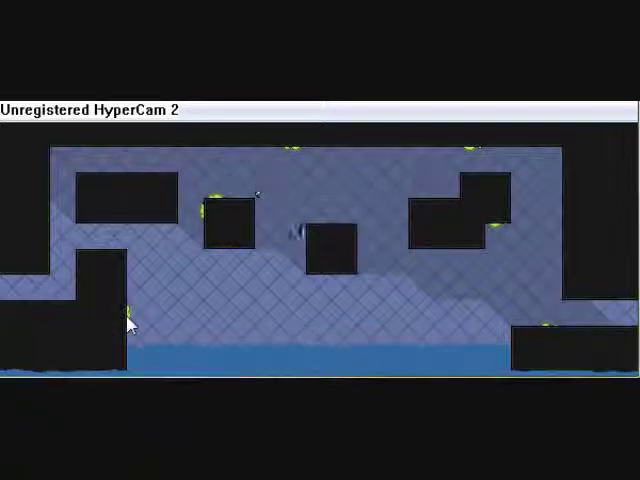
key(Right)
key(Right)
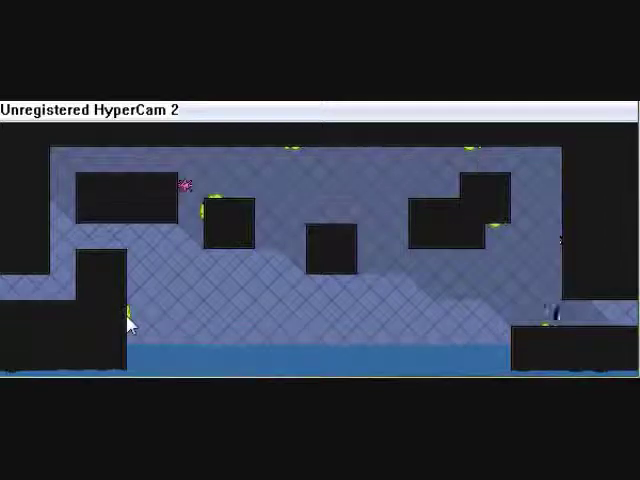
key(Right)
key(Right)
key(Right)
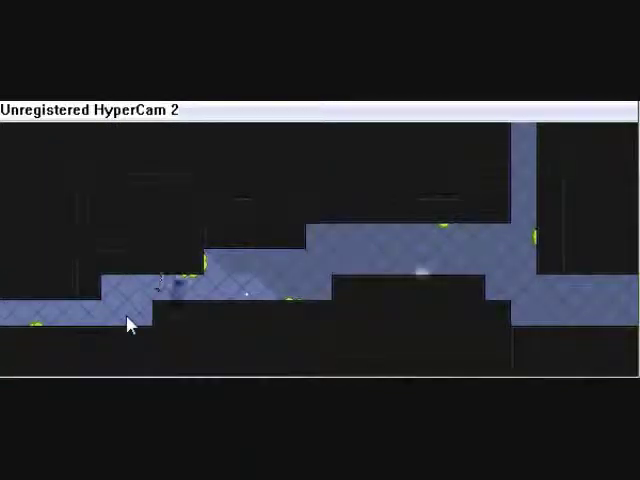
key(Right)
key(Right)
key(Right)
key(Right)
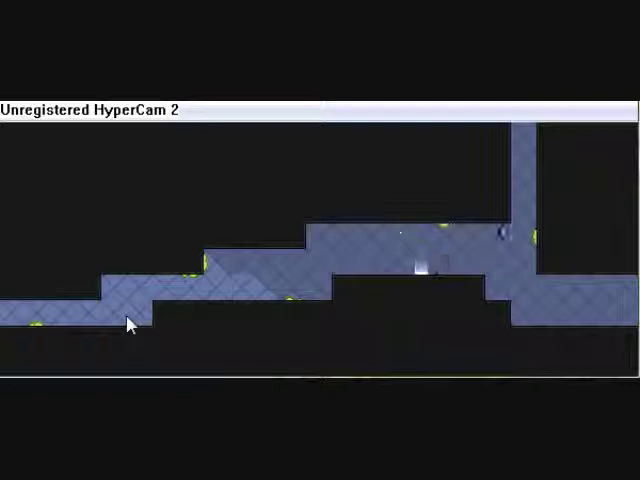
key(Right)
key(Right)
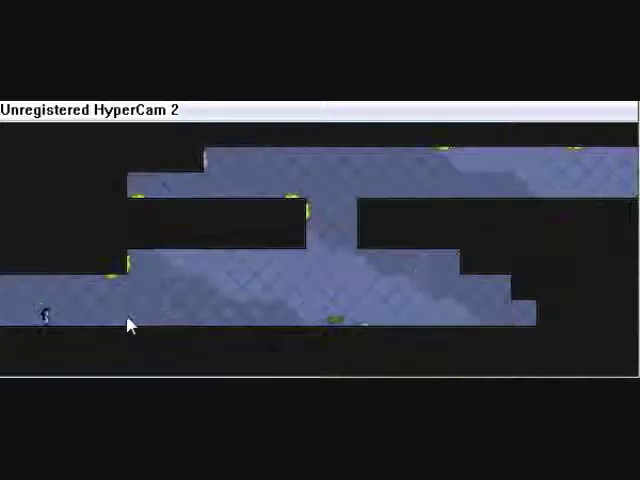
key(Right)
key(Right)
key(Right)
key(Right)
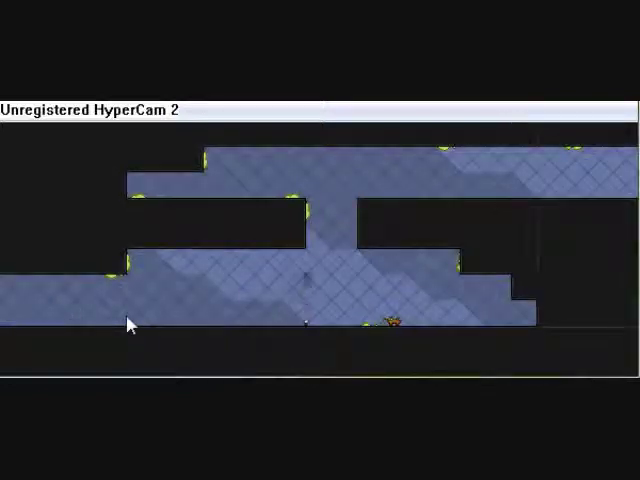
key(shift)
key(Right)
key(shift)
key(Right)
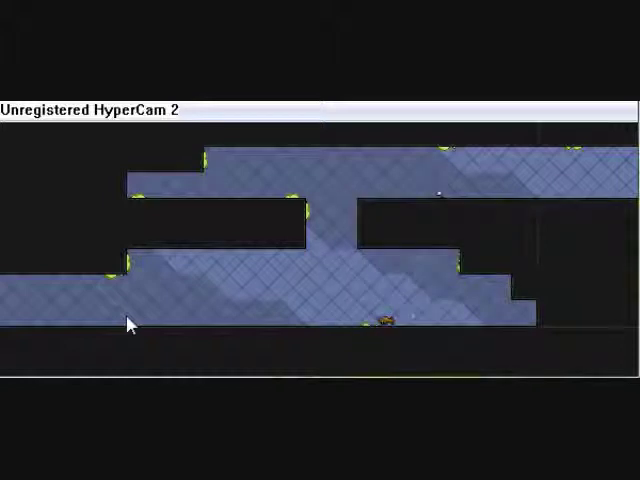
key(Right)
key(Right)
key(Right)
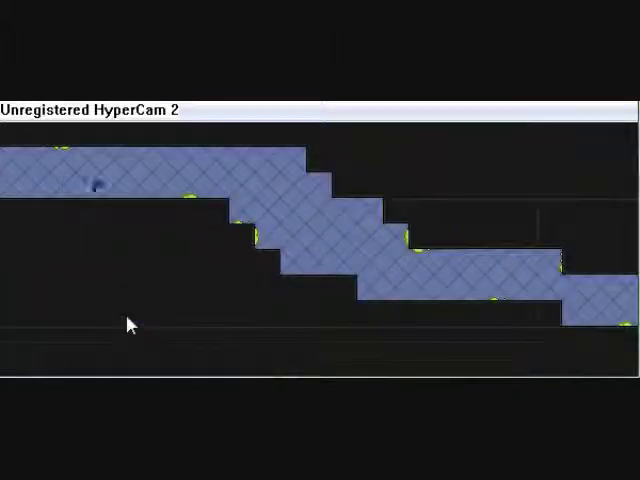
key(Right)
key(Right)
key(Right)
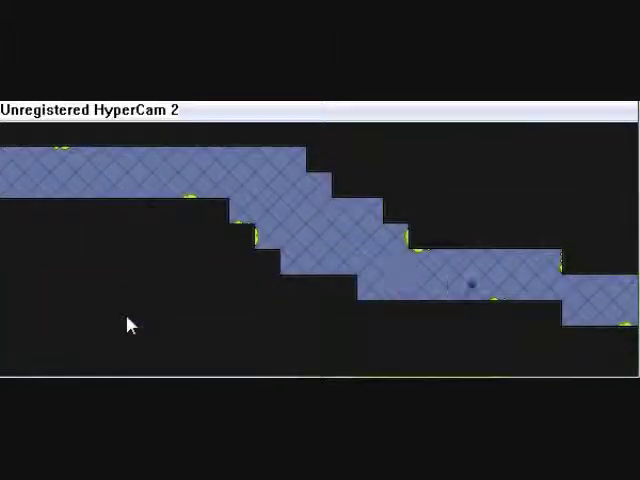
key(Right)
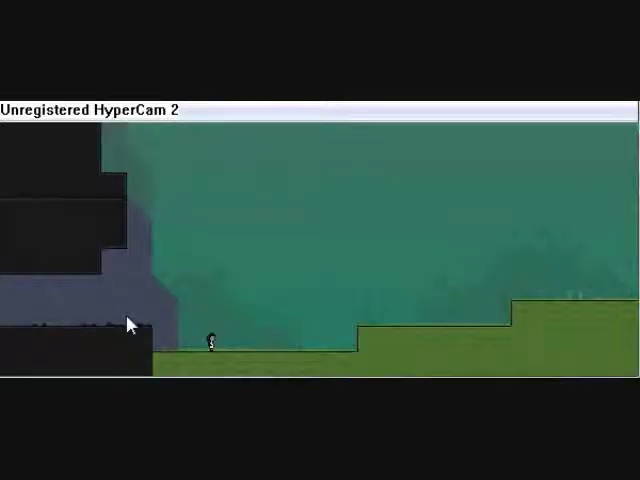
key(Right)
key(shift)
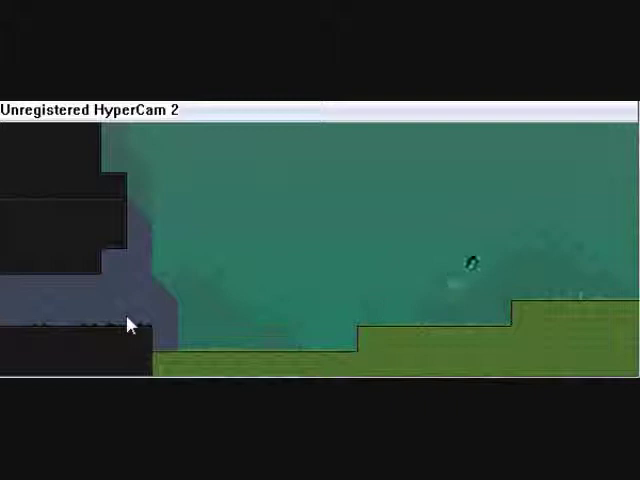
key(Right)
key(Right)
key(Right)
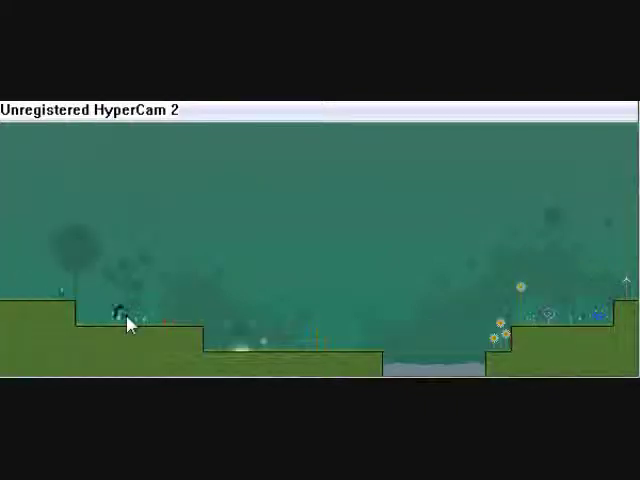
key(Right)
key(Right)
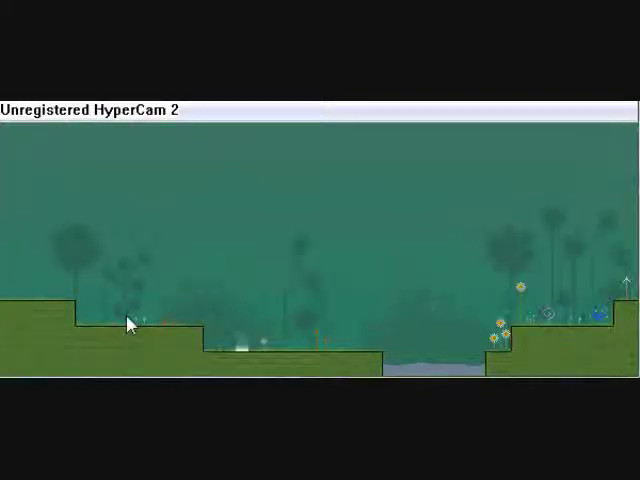
key(Right)
key(Left)
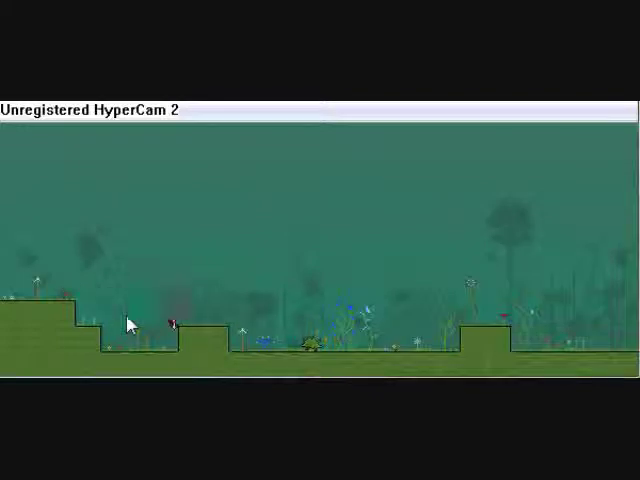
key(Left)
key(Right)
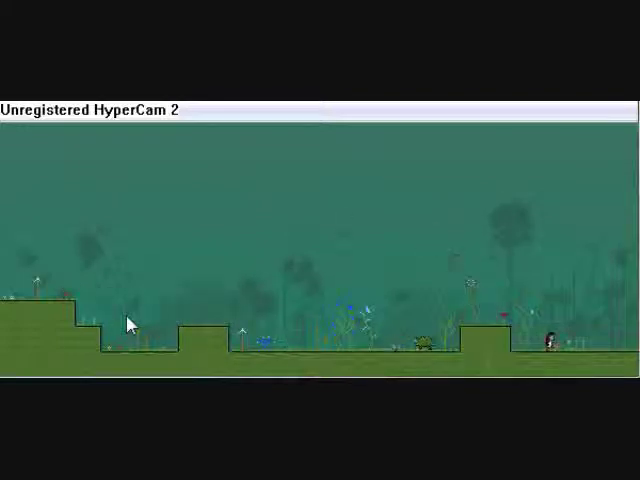
key(Right)
key(Left)
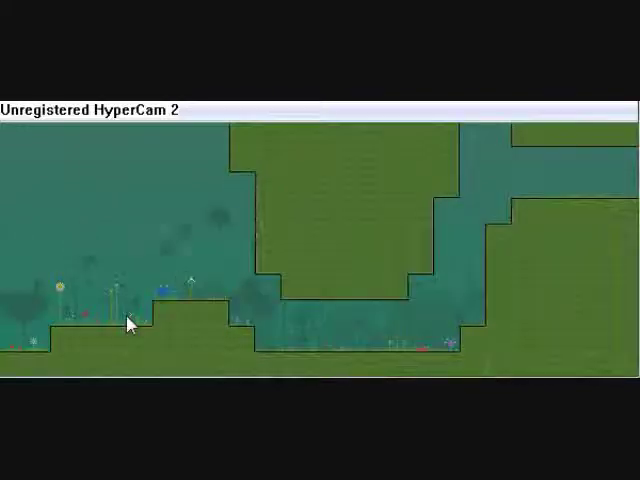
key(Right)
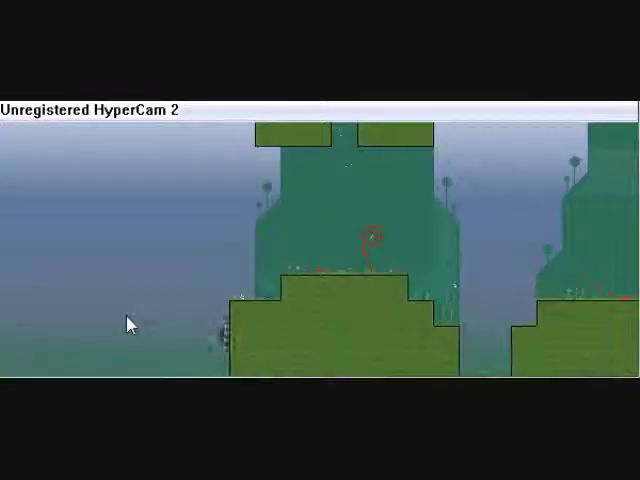
key(shift+Right)
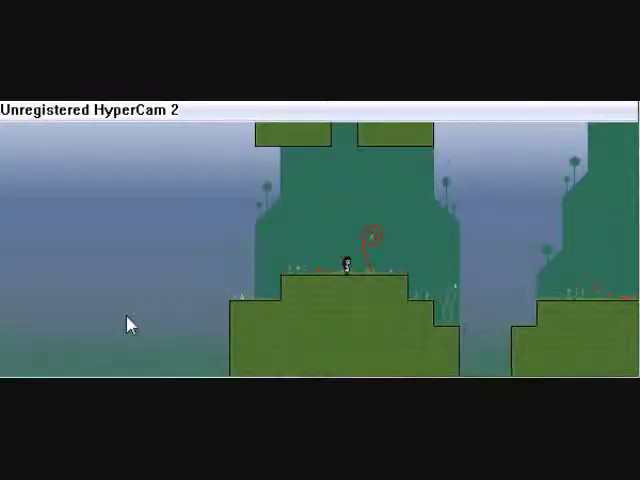
key(shift)
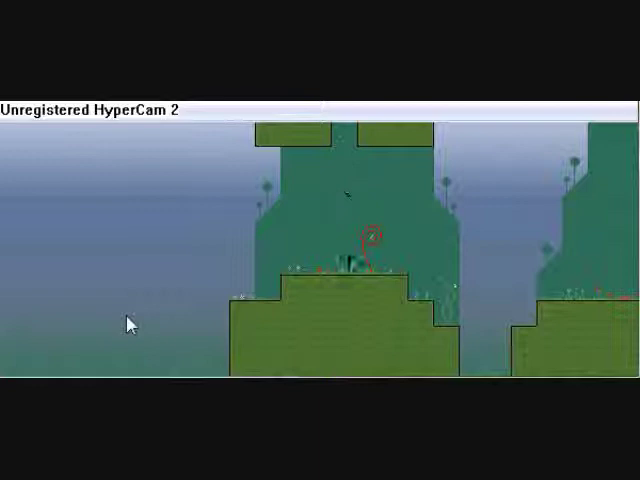
key(Right)
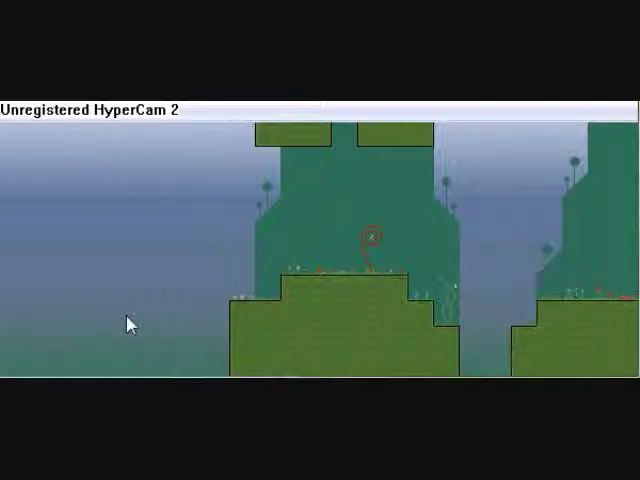
key(Right)
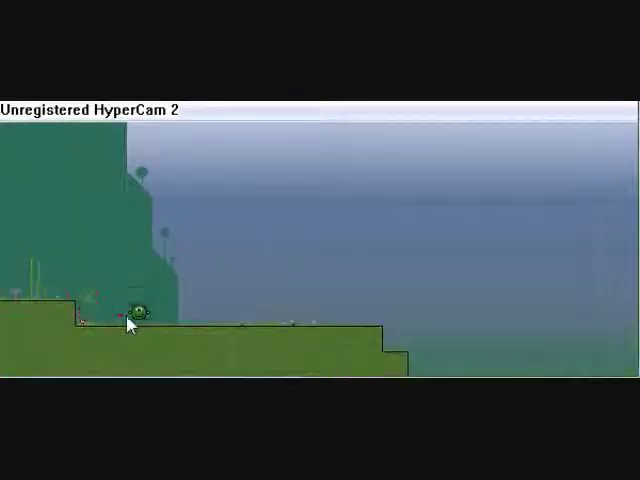
key(shift)
key(Right)
key(Right)
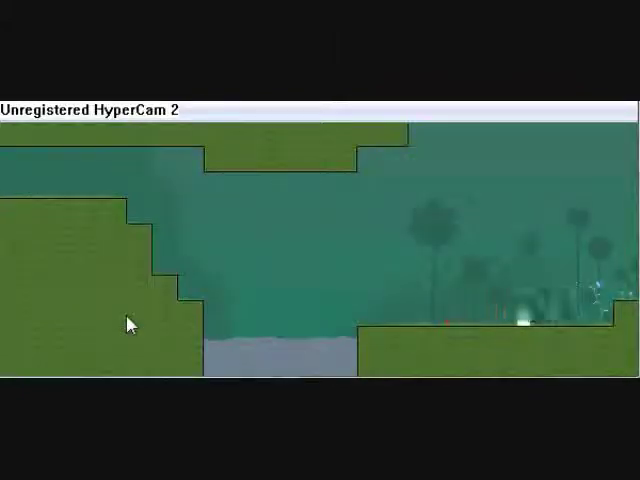
key(Right)
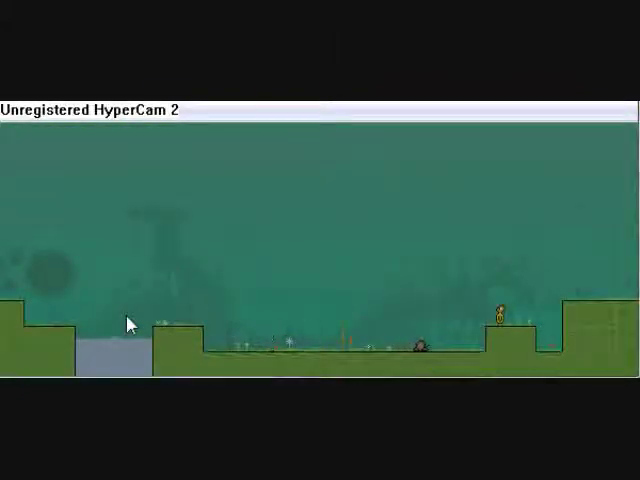
key(Right)
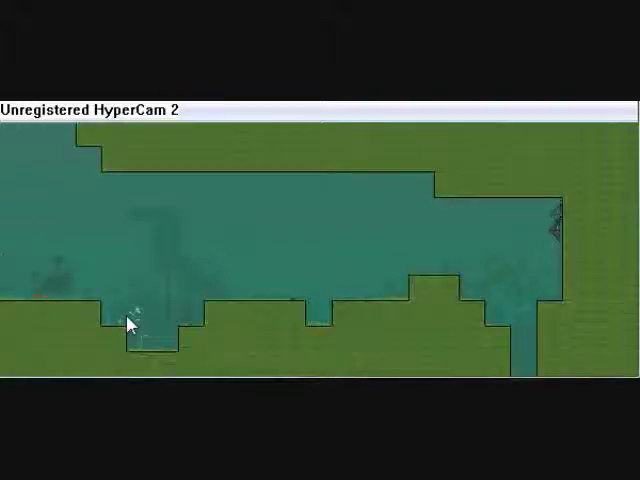
key(Right)
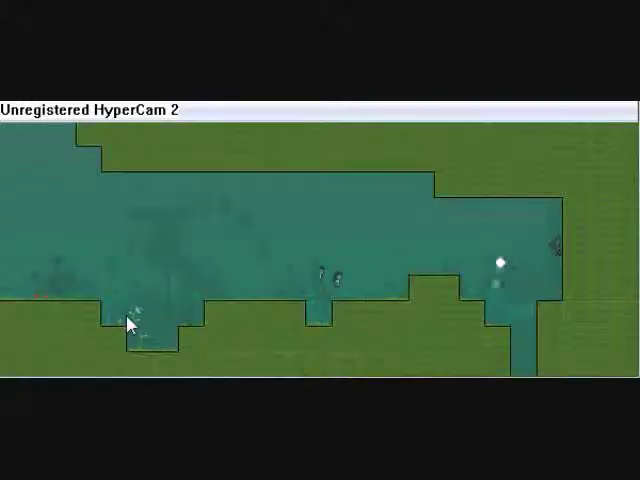
key(Right)
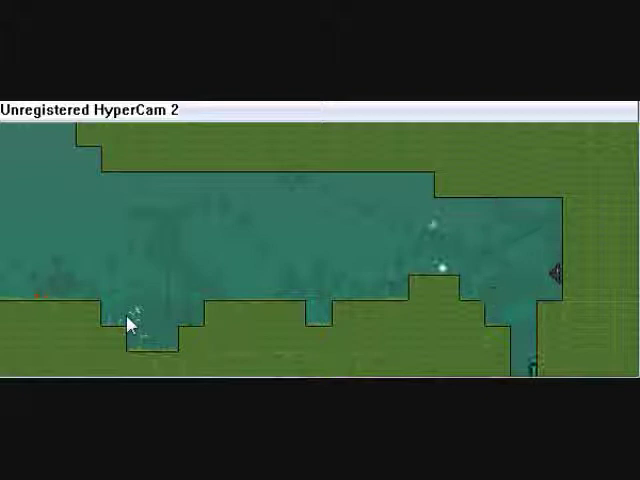
key(Right)
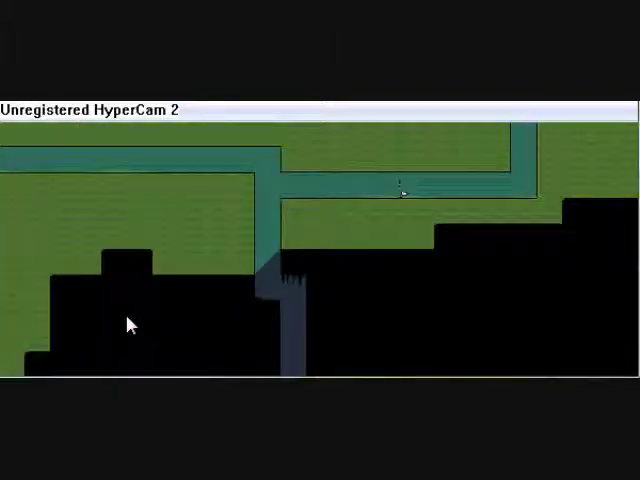
key(Left)
key(Left)
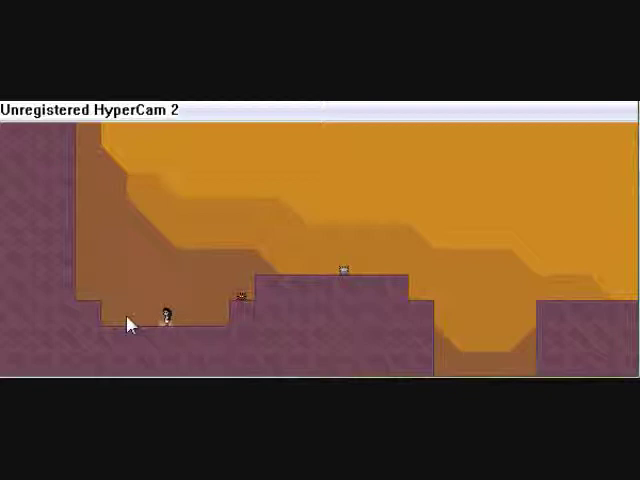
key(Up)
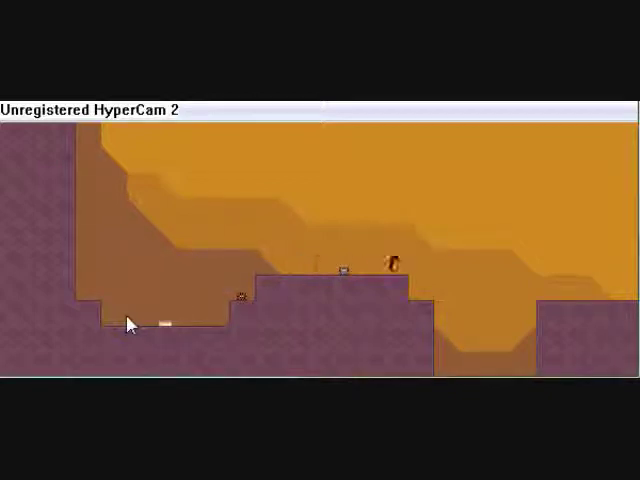
key(Right)
key(Right)
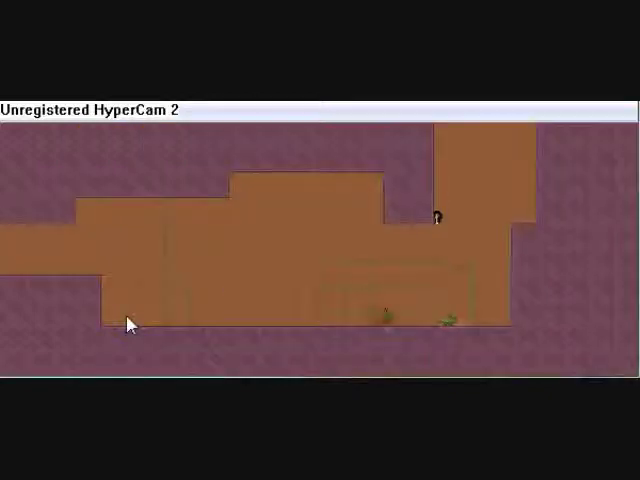
key(Left)
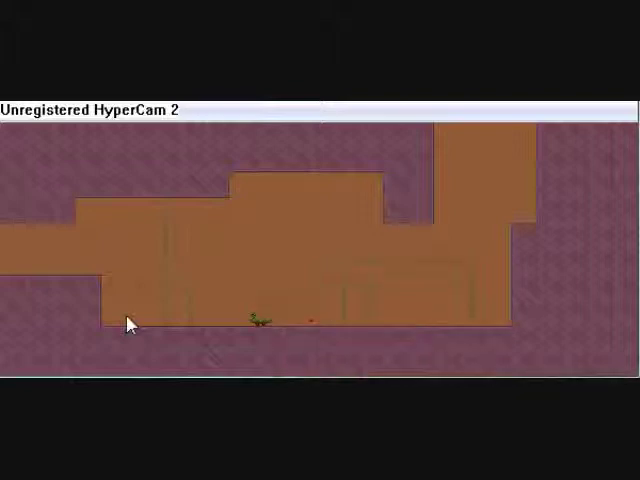
key(Left)
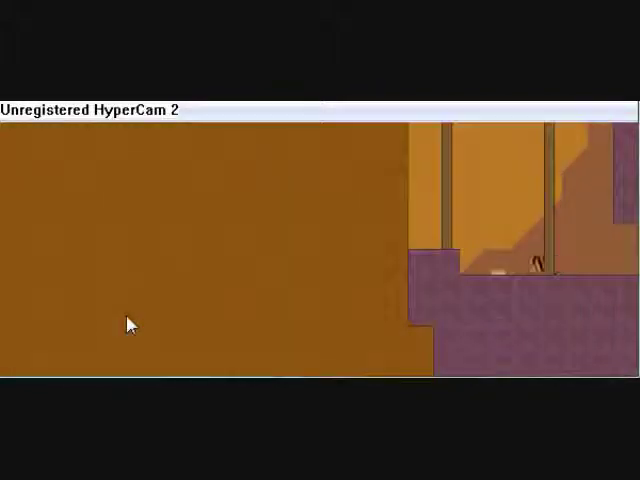
key(Left)
key(Left)
key(Up)
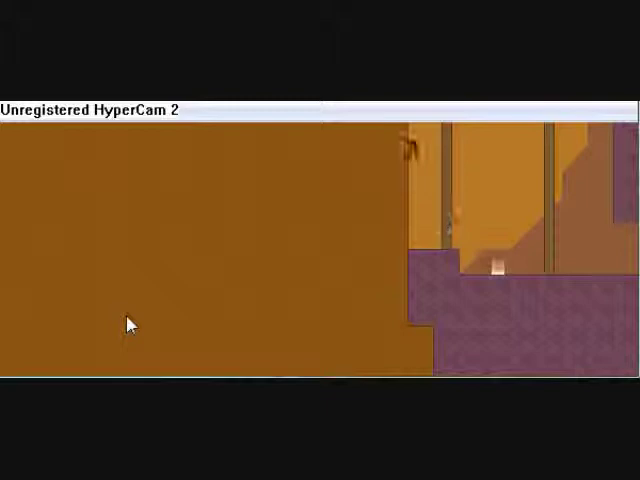
key(Right)
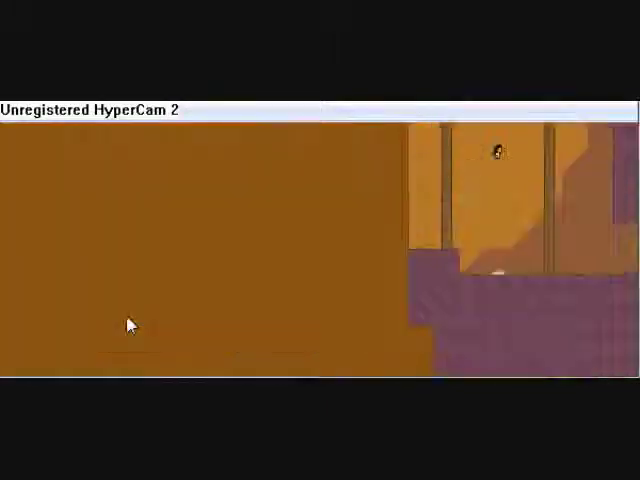
key(Up)
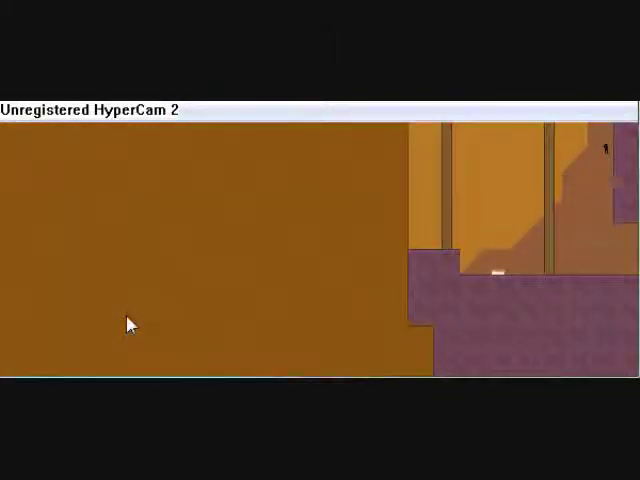
key(Left)
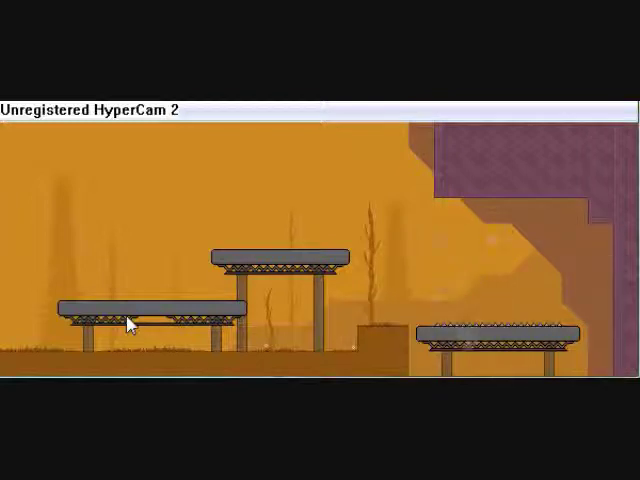
key(Right)
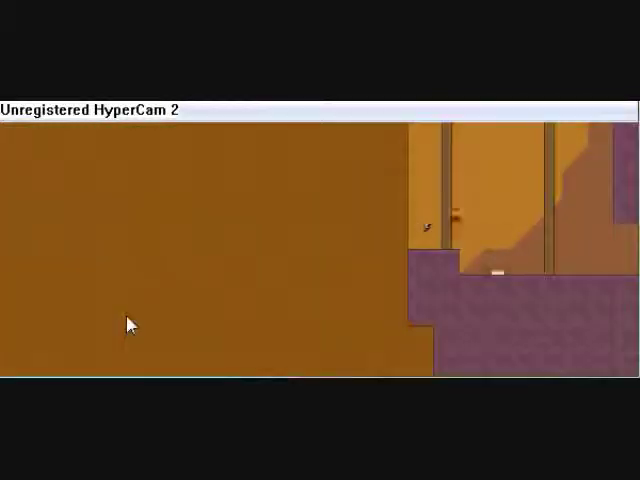
key(Up)
key(Right)
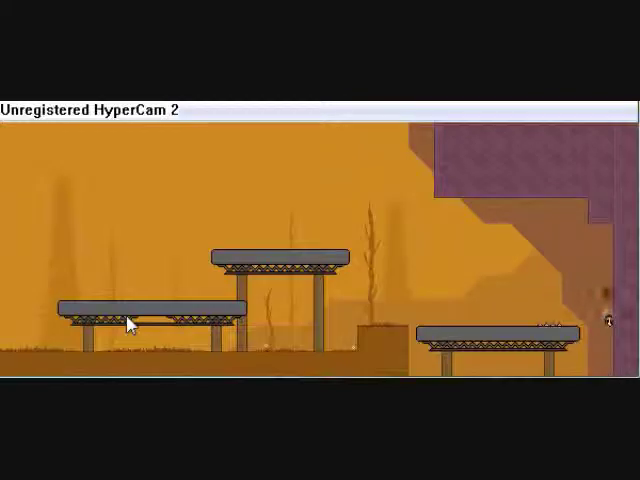
key(Left)
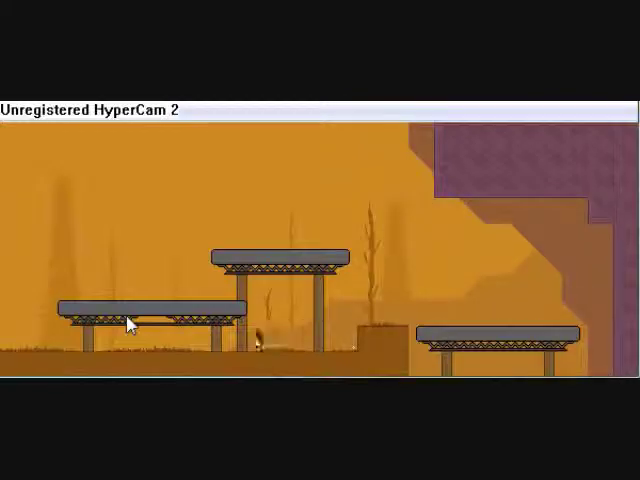
key(Left)
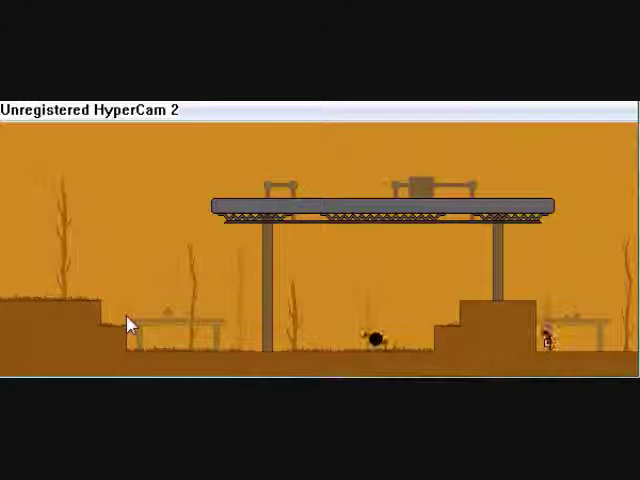
key(Left)
key(Up)
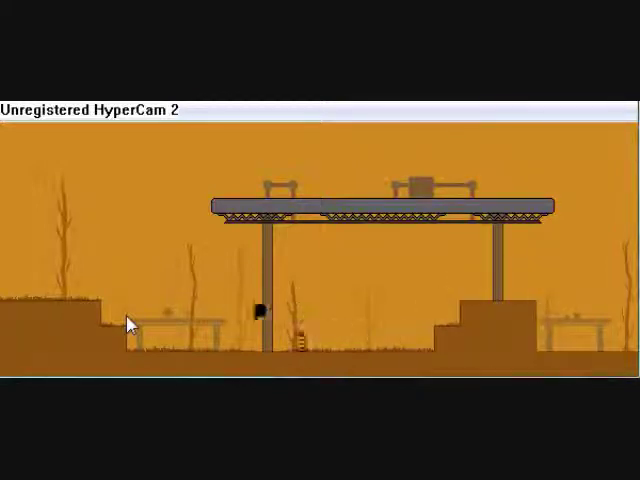
key(Left)
key(Up)
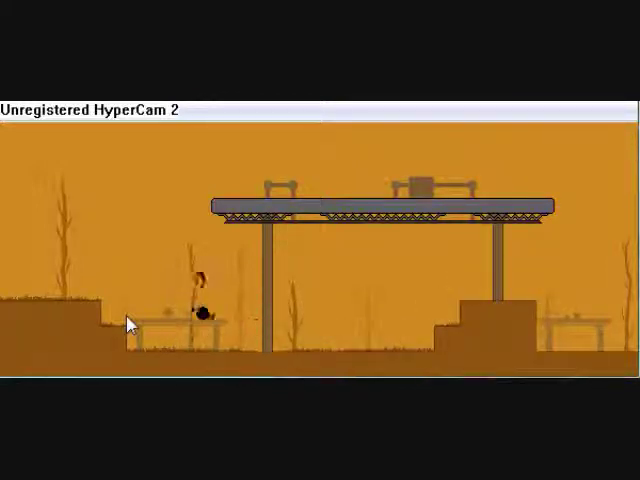
key(Left)
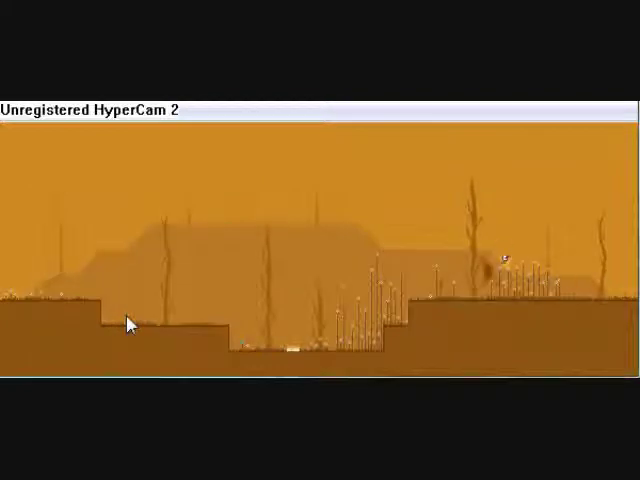
key(Left)
key(Up)
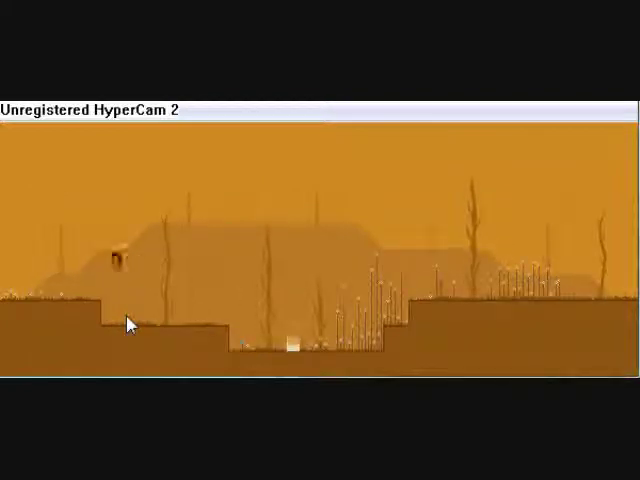
key(Left)
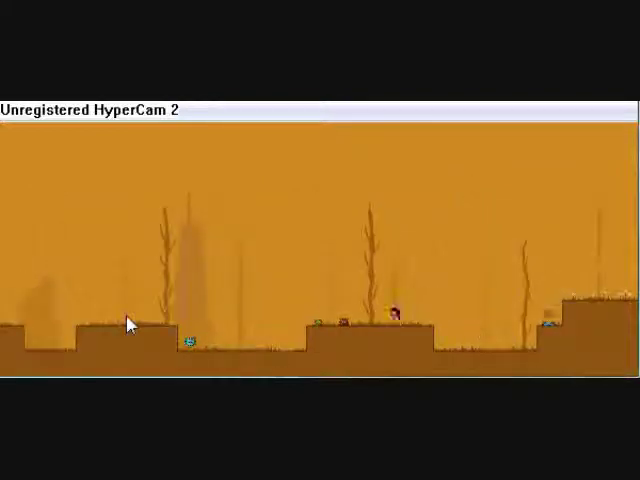
key(Up)
key(Left)
key(Up)
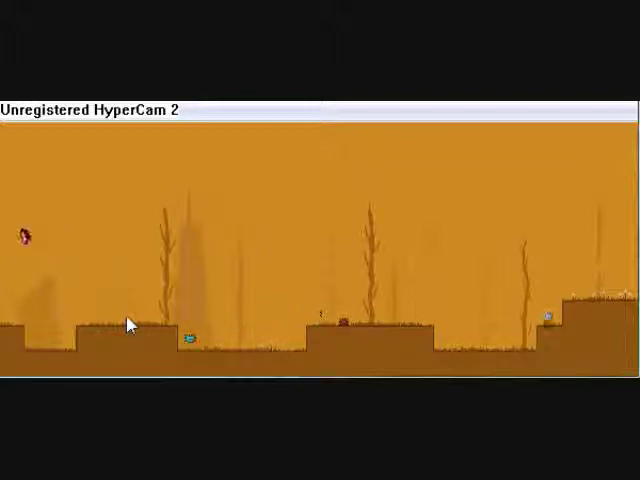
key(Left)
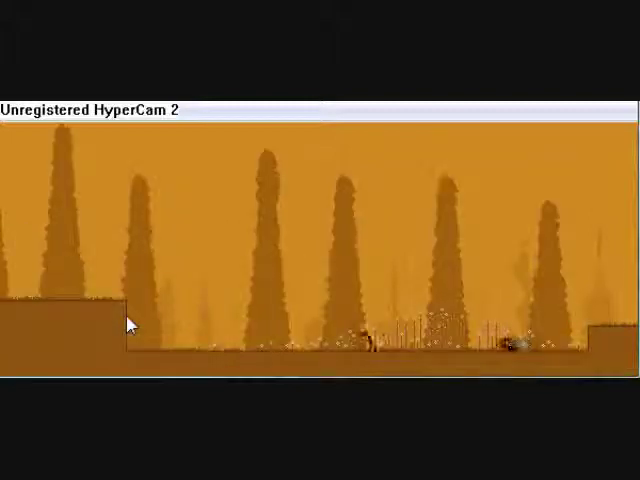
key(Up)
key(Left)
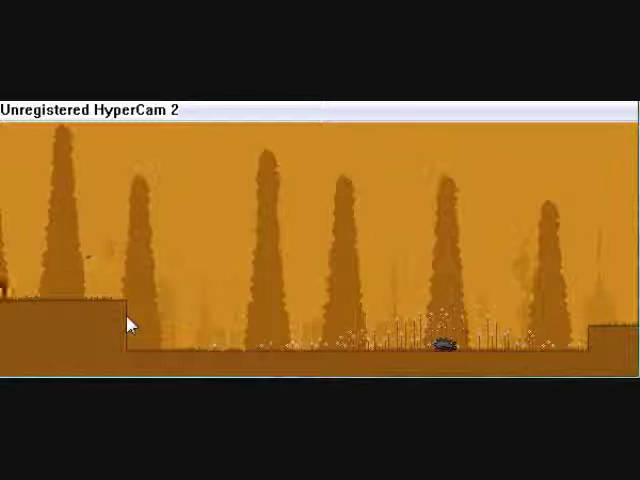
key(Left)
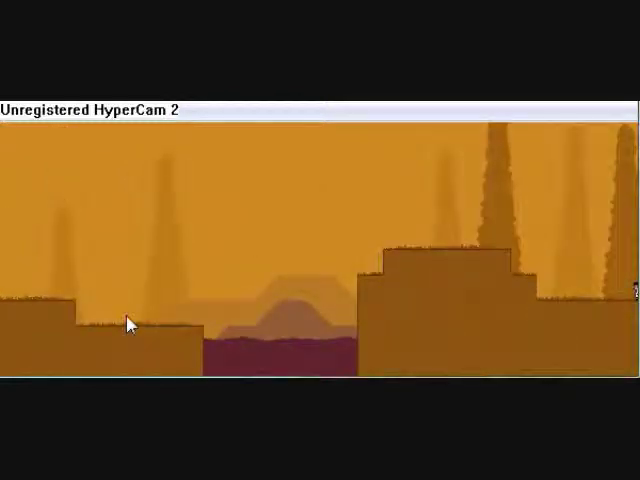
key(Left)
key(Up)
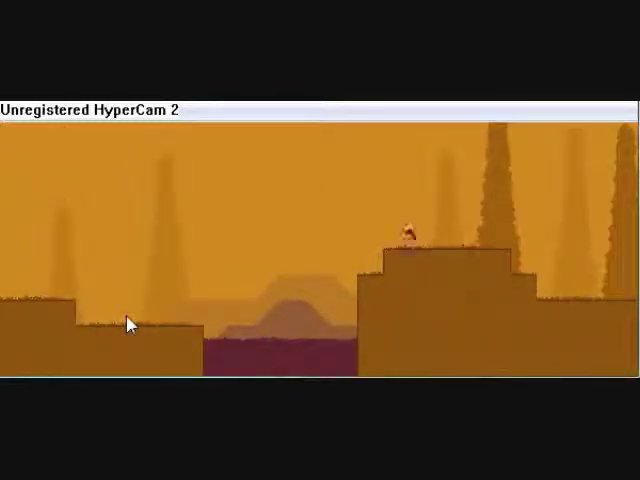
key(Up)
key(Left)
key(Up)
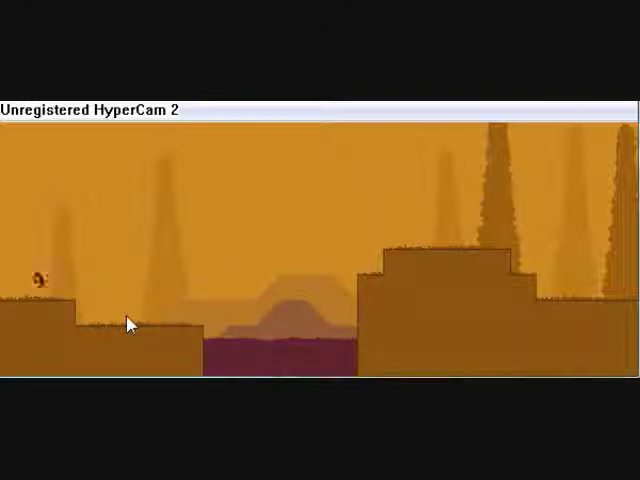
key(Left)
key(Up)
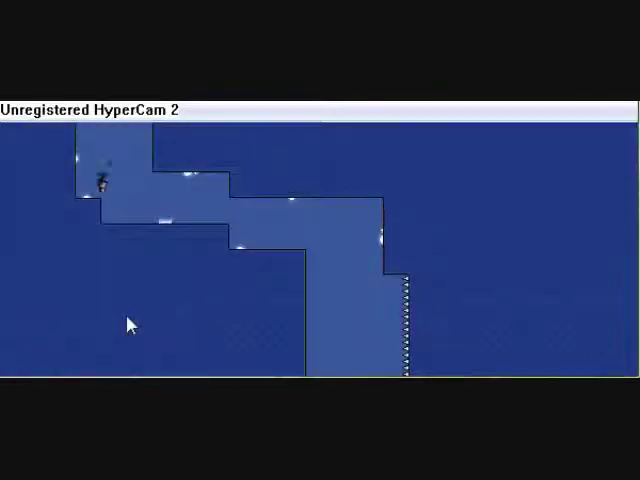
key(Right)
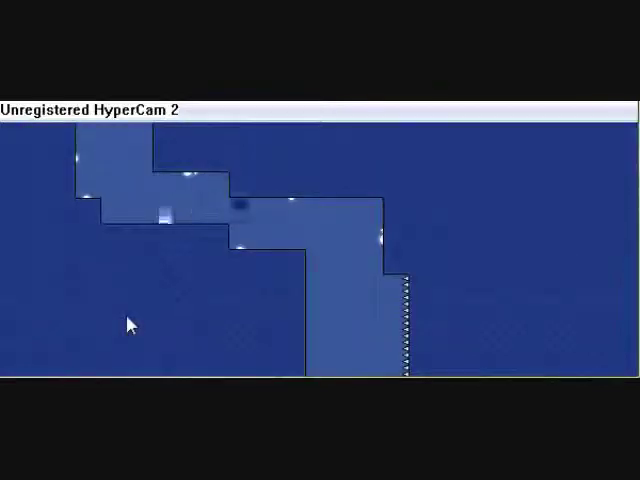
key(Down)
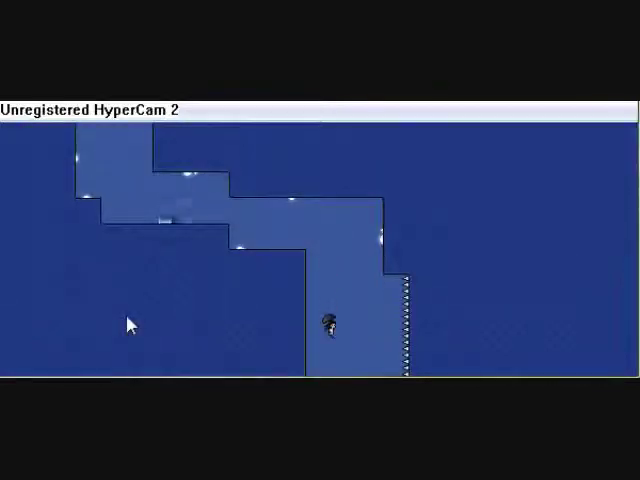
key(Down)
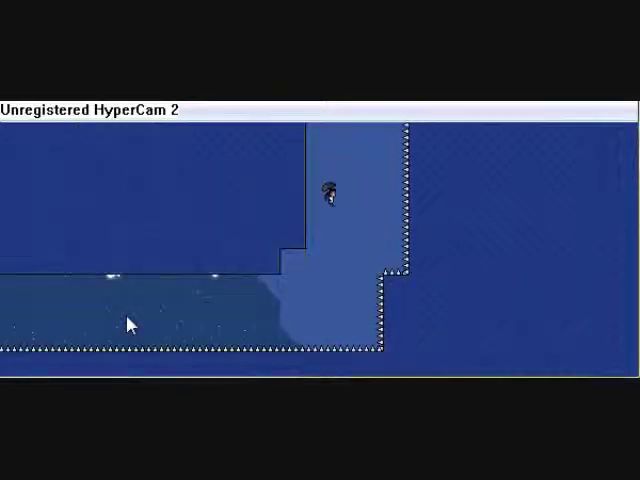
key(Down)
key(Left)
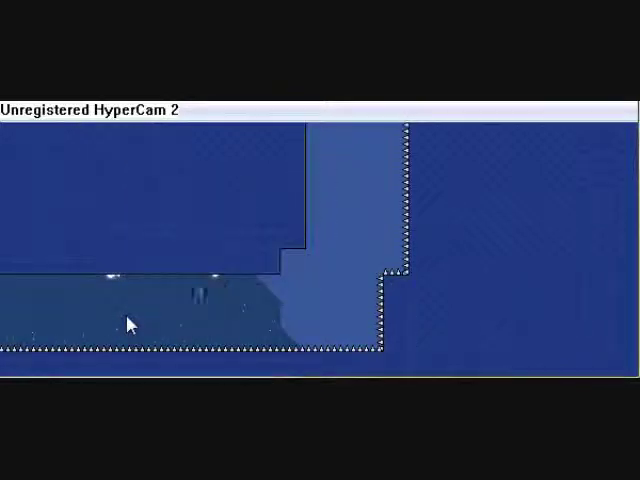
key(Left)
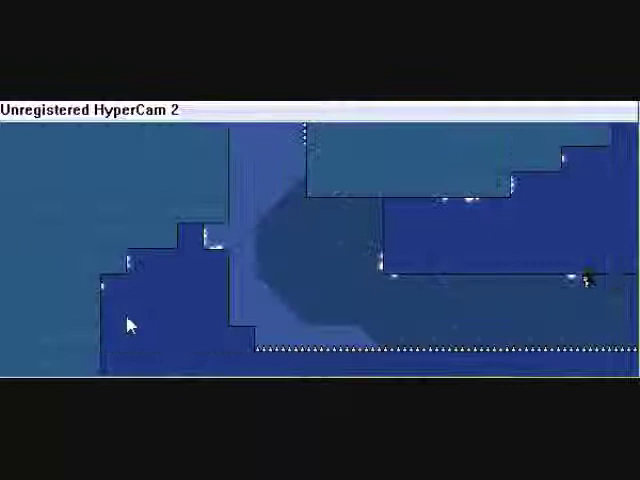
key(Left)
key(Up)
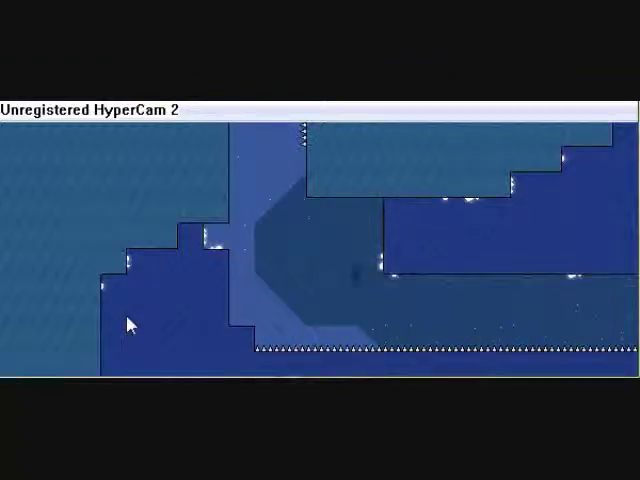
key(Up)
key(Up)
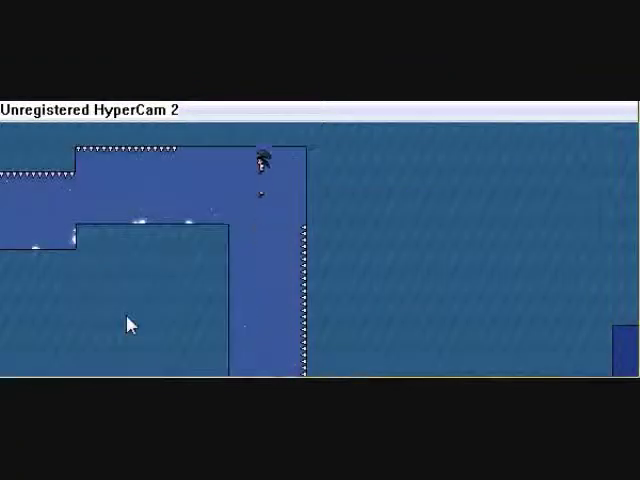
key(Left)
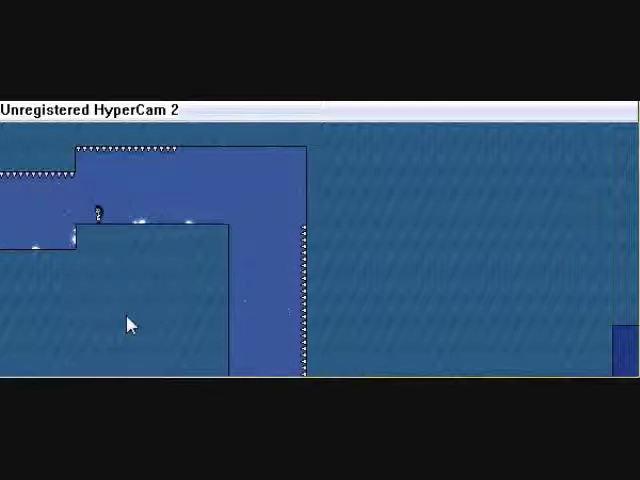
key(Left)
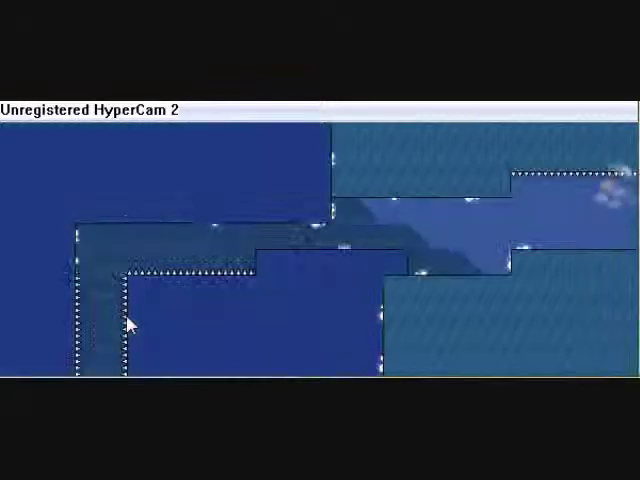